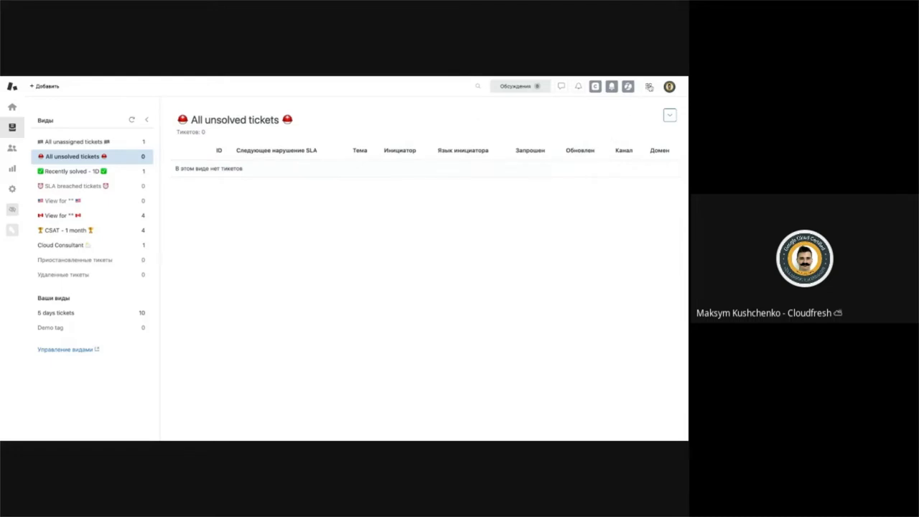
- Switch from the ticket views to the Zendesk Admin Center
left_click(648, 87)
left_click(600, 284)
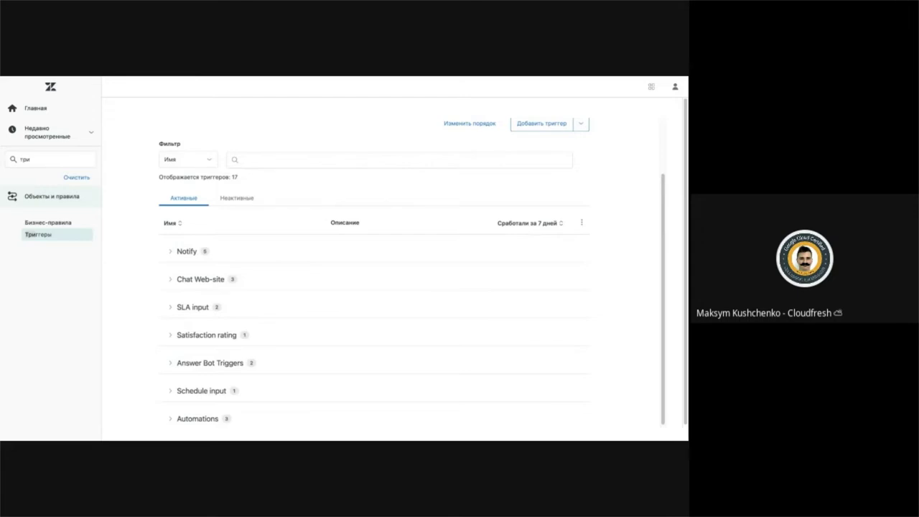
- Compare the categories in the inactive trigger list with those in the active trigger list
scroll(395, 287, "down", 1)
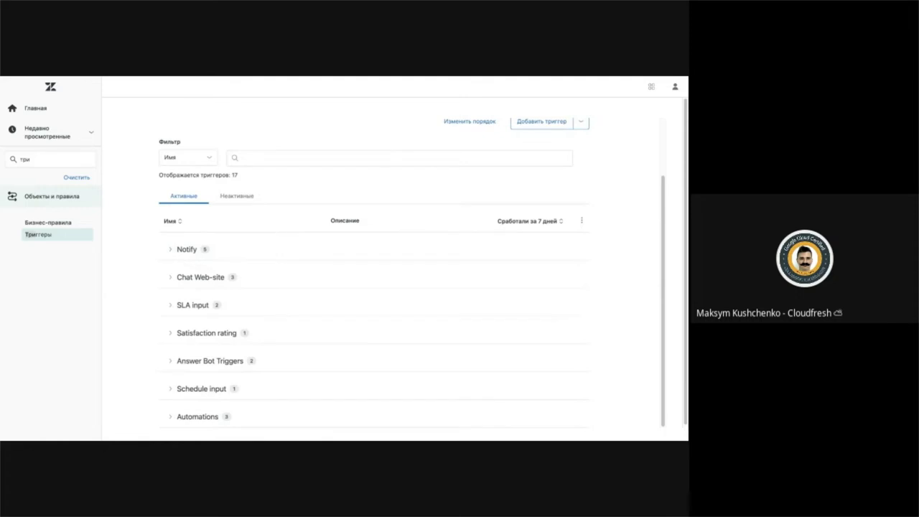
left_click(226, 201)
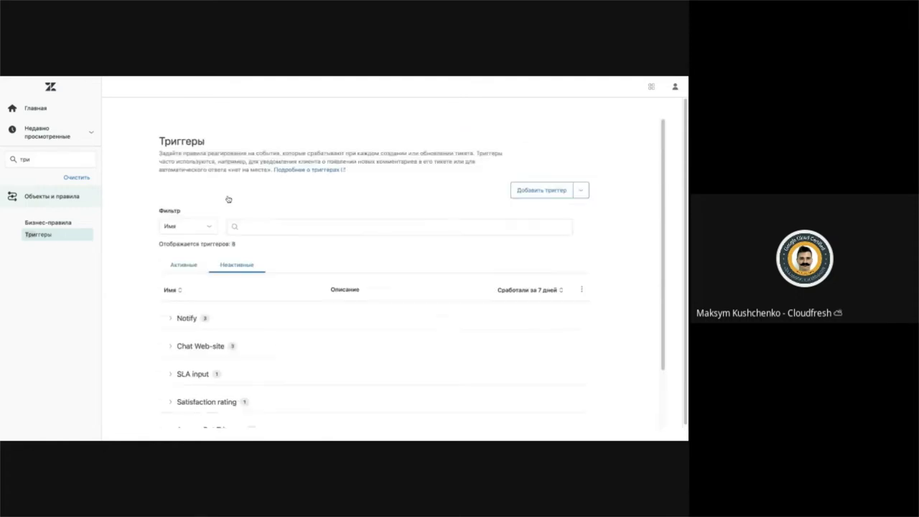
left_click(190, 263)
scroll(247, 262, "down", 1)
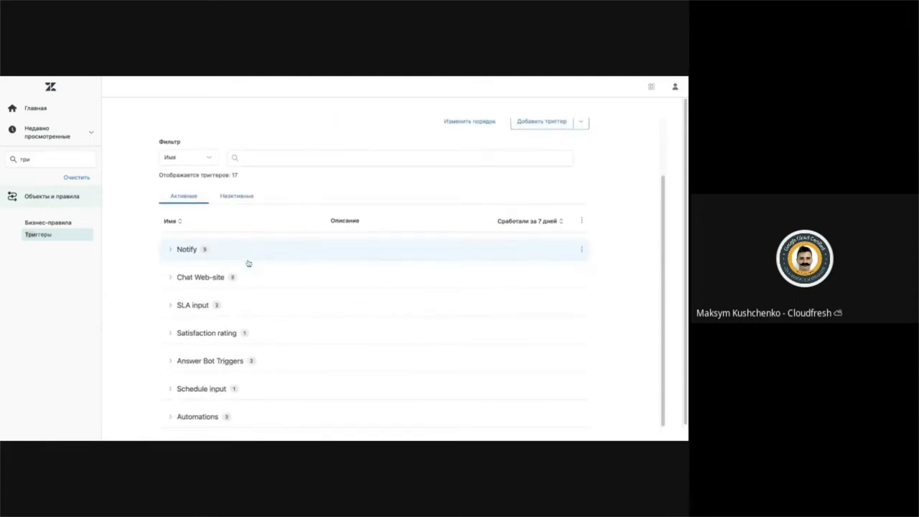
left_click(222, 206)
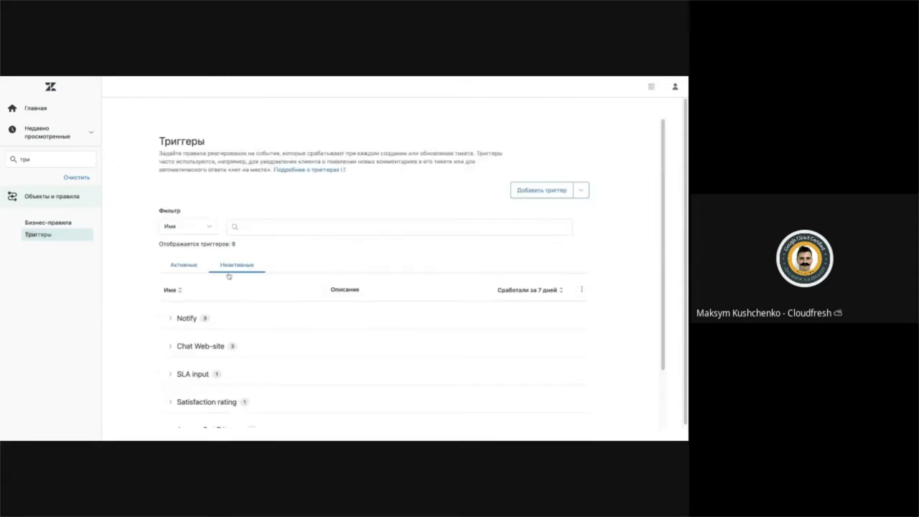
scroll(230, 276, "down", 2)
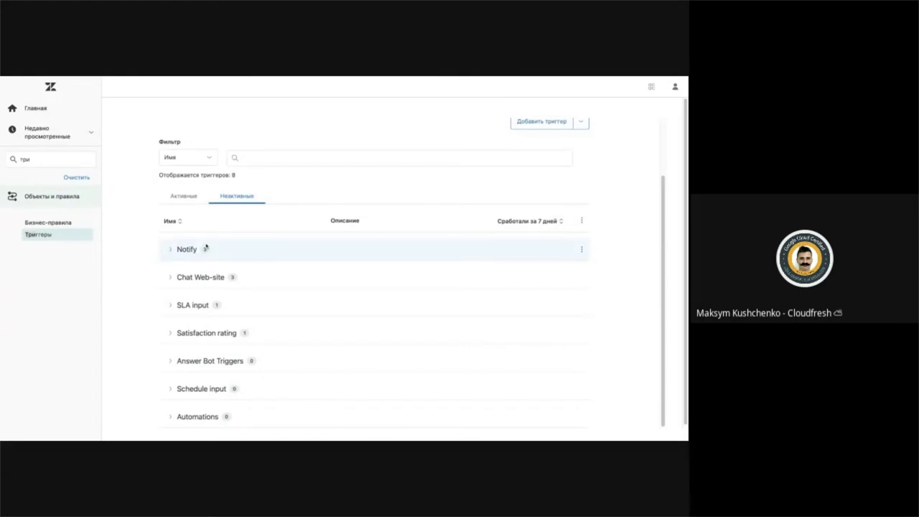
left_click(181, 201)
- Check which trigger attributes the list can be filtered by, keeping the filter on Имя
left_click(247, 229)
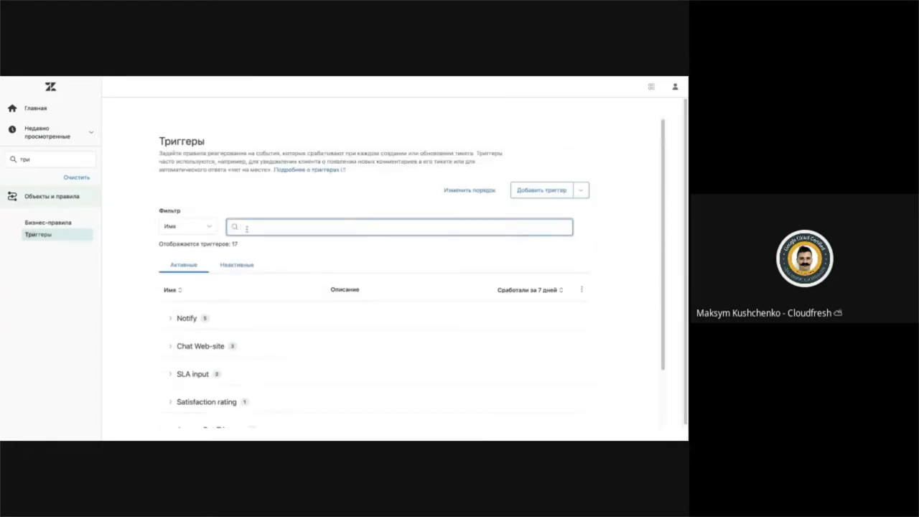
left_click(210, 226)
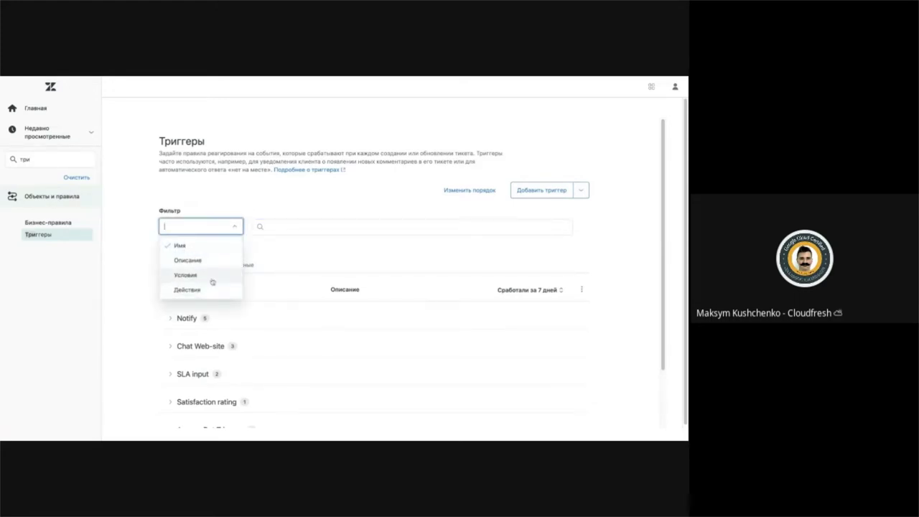
left_click(308, 252)
scroll(307, 251, "down", 1)
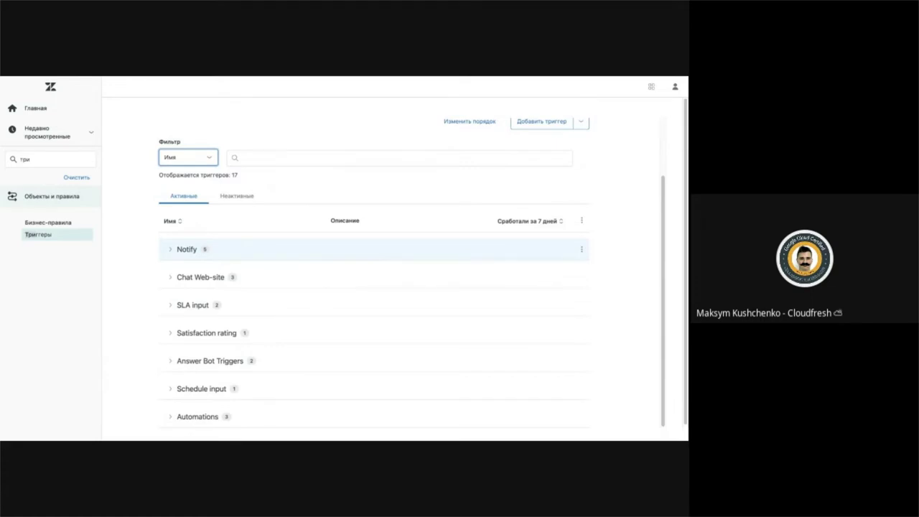
- Expand the Notify and Chat Web-site categories among the active triggers and look through the triggers they contain
left_click(171, 250)
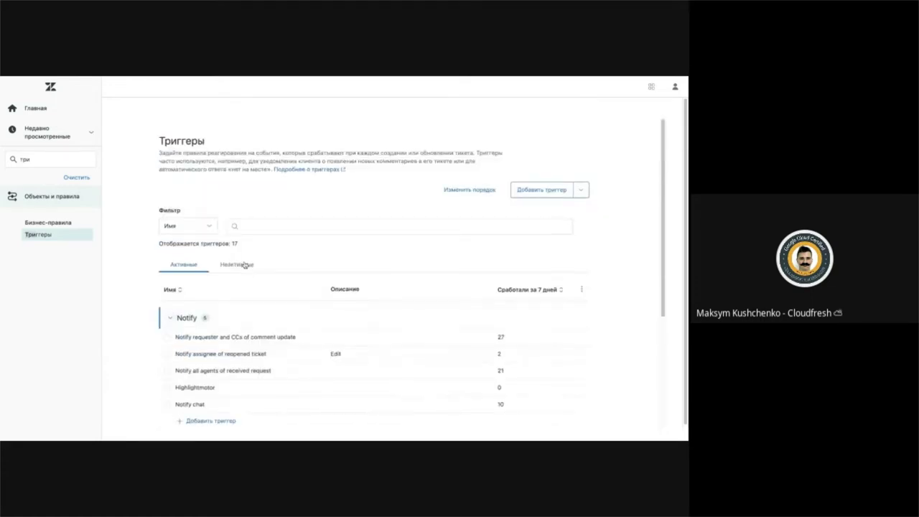
scroll(244, 265, "down", 3)
left_click(170, 275)
scroll(221, 273, "down", 1)
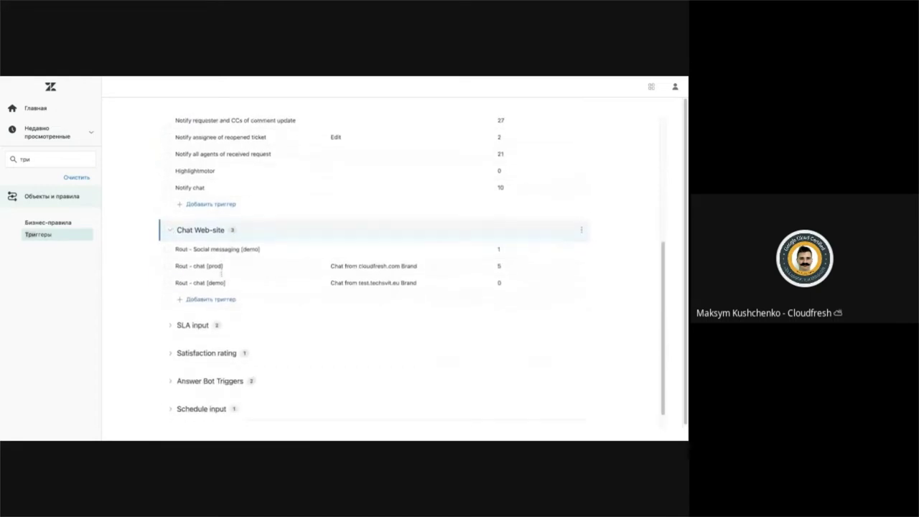
scroll(312, 276, "up", 3)
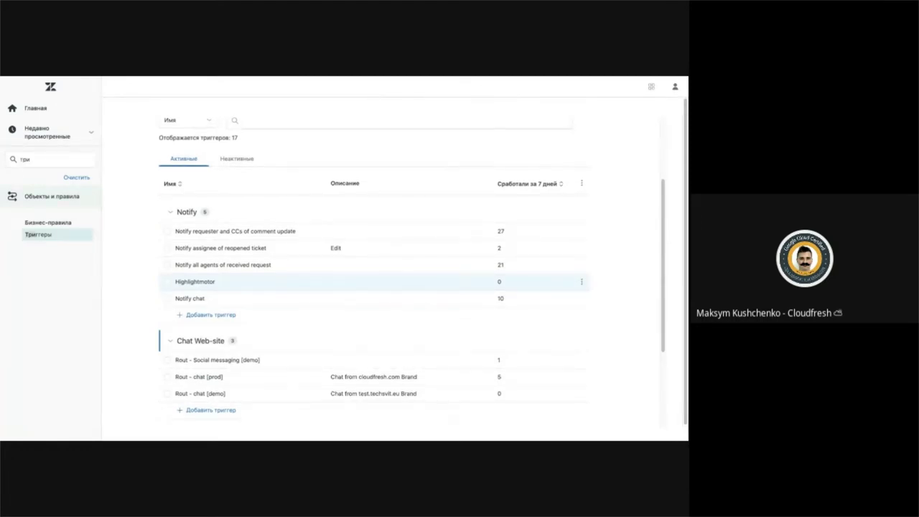
scroll(374, 280, "down", 5)
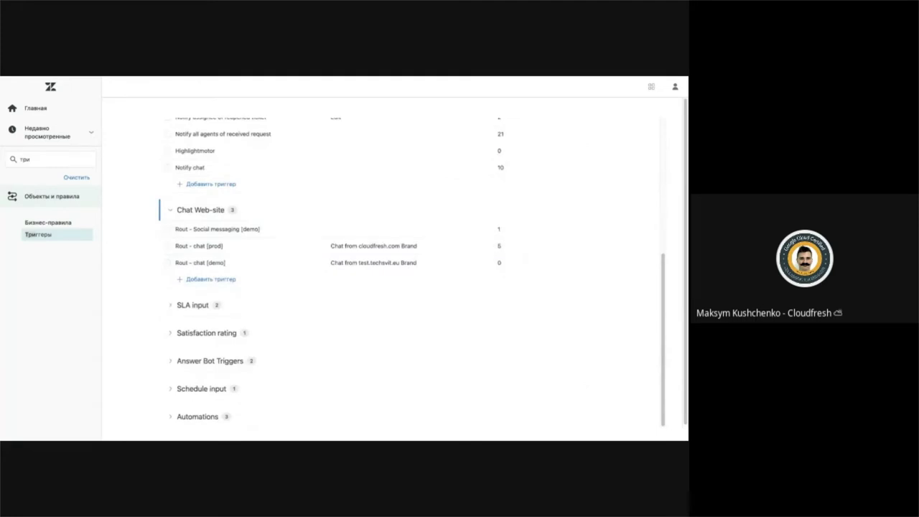
scroll(411, 271, "up", 3)
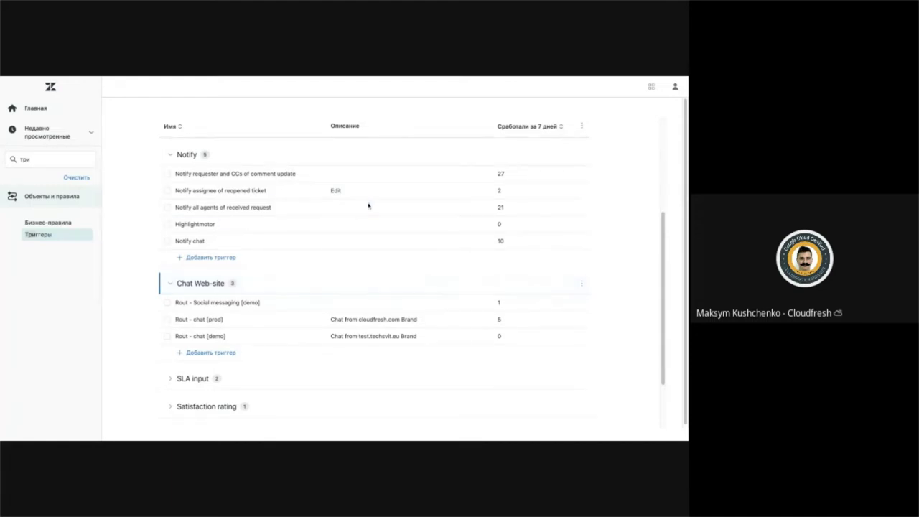
scroll(368, 205, "up", 4)
scroll(369, 205, "down", 2)
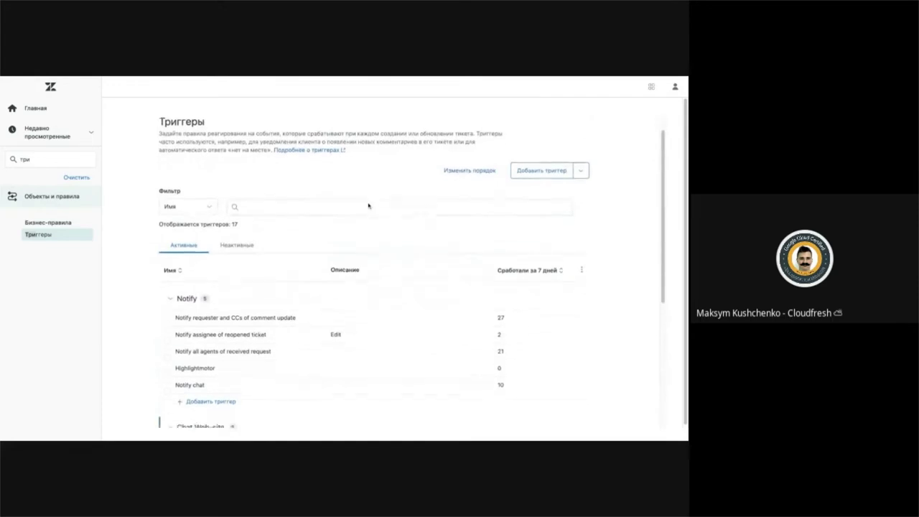
scroll(412, 273, "up", 2)
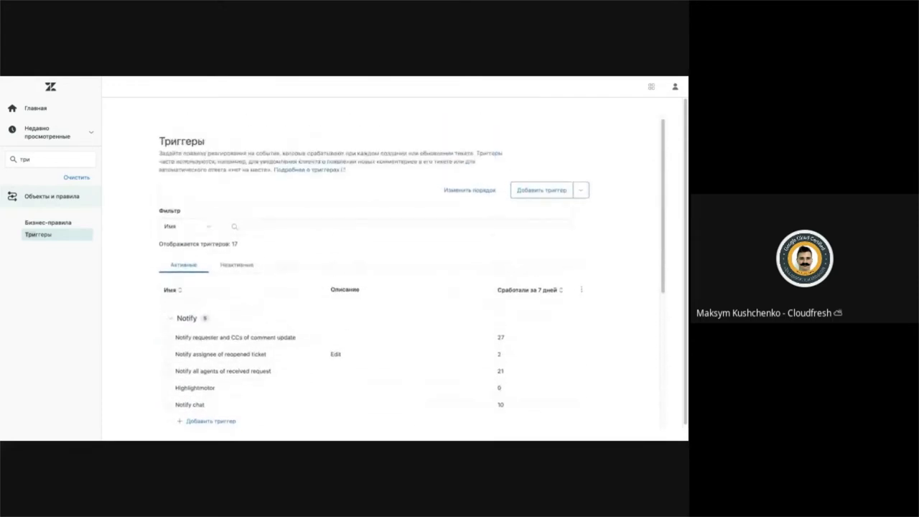
- Start creating a new trigger from the trigger list
left_click(582, 191)
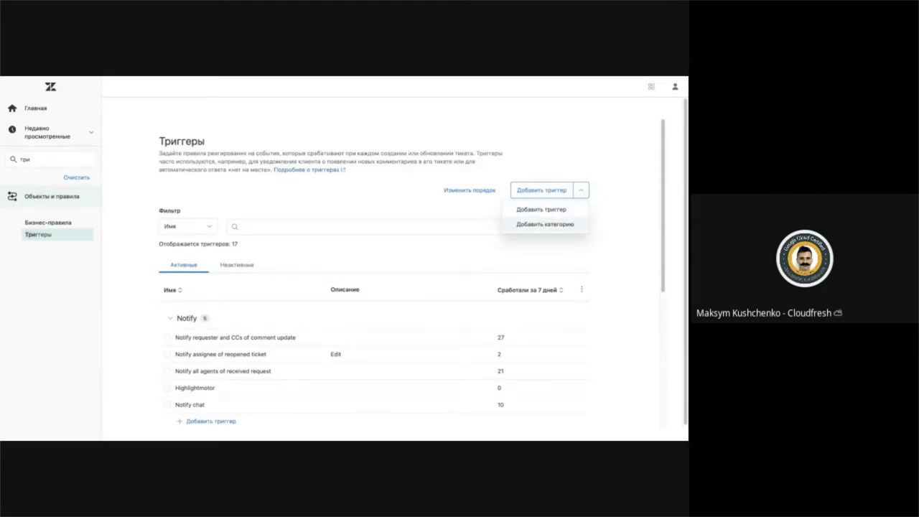
scroll(476, 211, "down", 5)
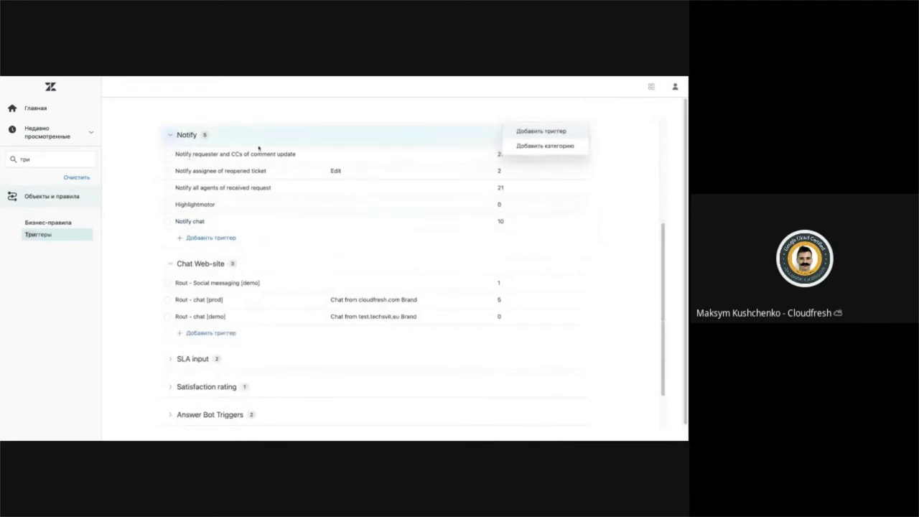
scroll(260, 148, "up", 3)
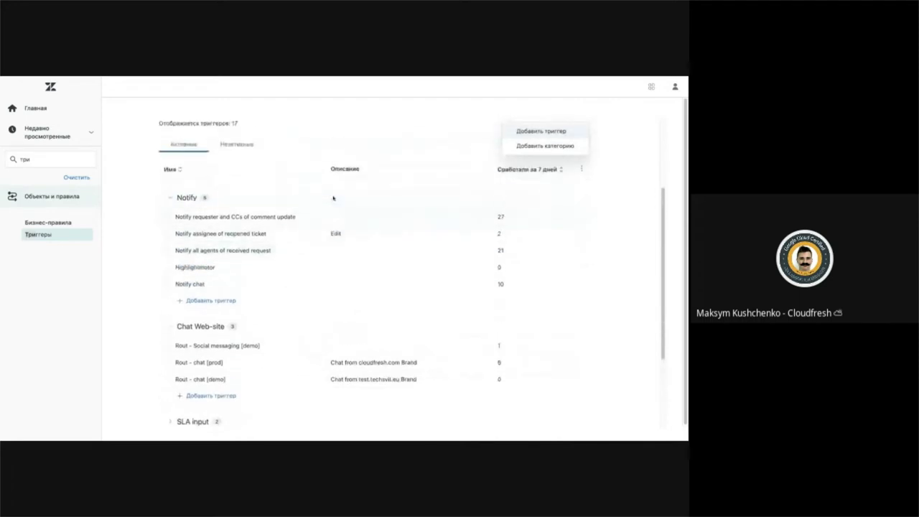
left_click(541, 136)
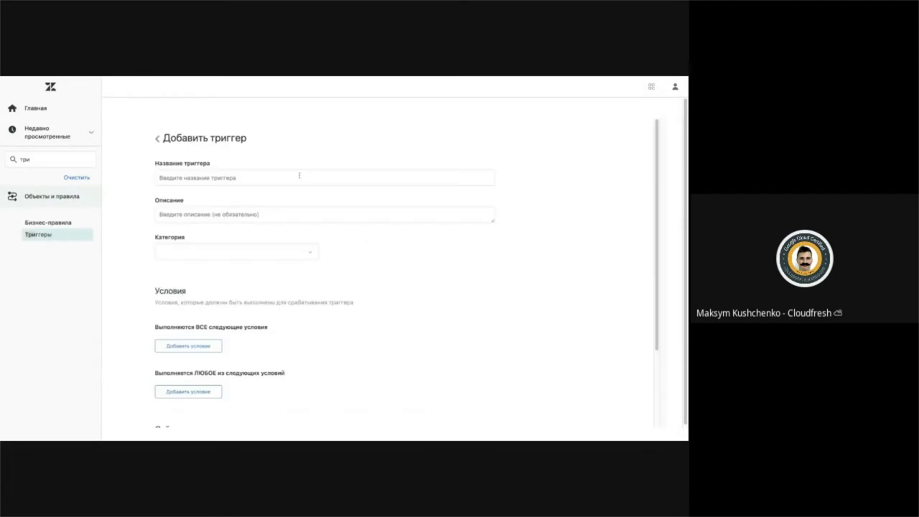
- Look over the new trigger's description field and the available categories without choosing one
scroll(299, 175, "down", 1)
scroll(299, 175, "up", 1)
left_click(156, 214)
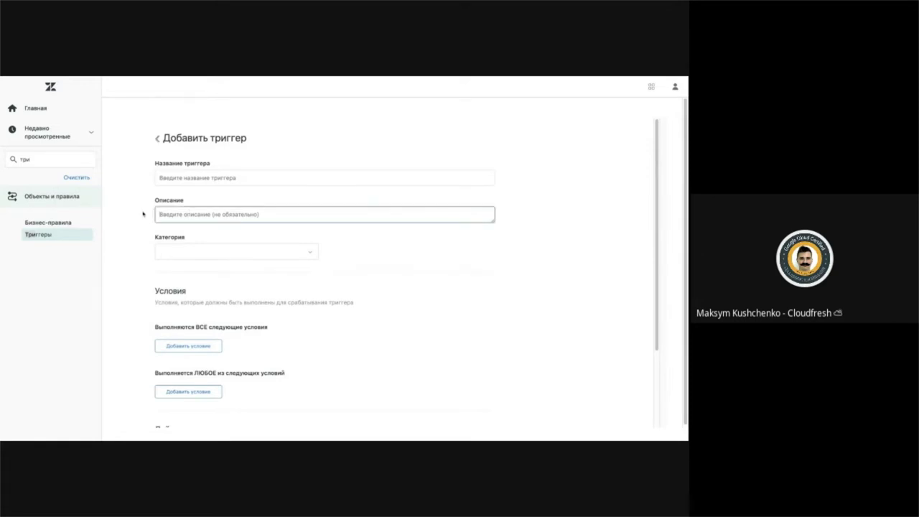
left_click(169, 251)
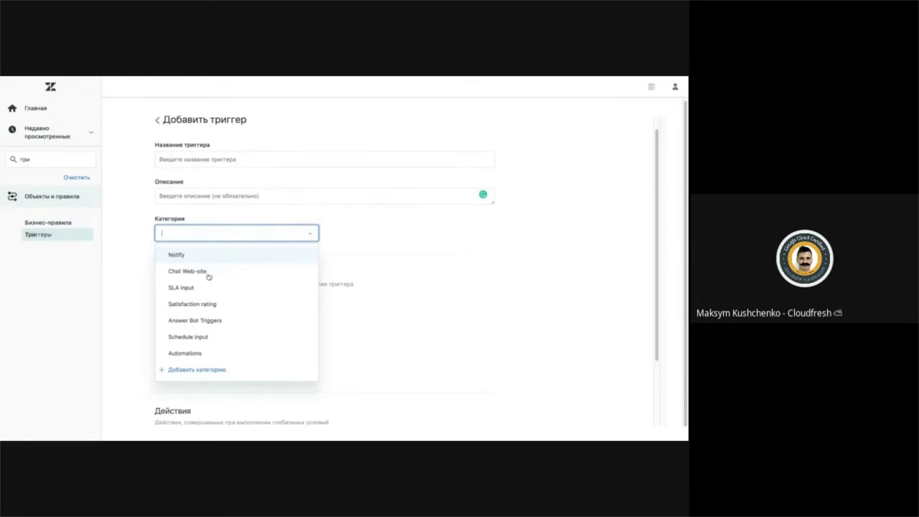
scroll(242, 250, "down", 2)
scroll(242, 250, "up", 2)
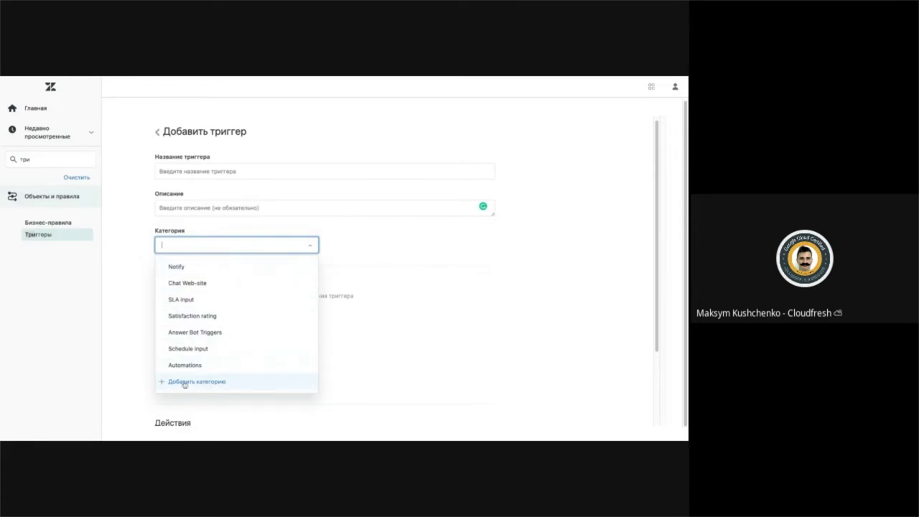
left_click(229, 285)
- Examine the headings of the two condition groups, one requiring ALL conditions and one requiring ANY
scroll(229, 285, "down", 3)
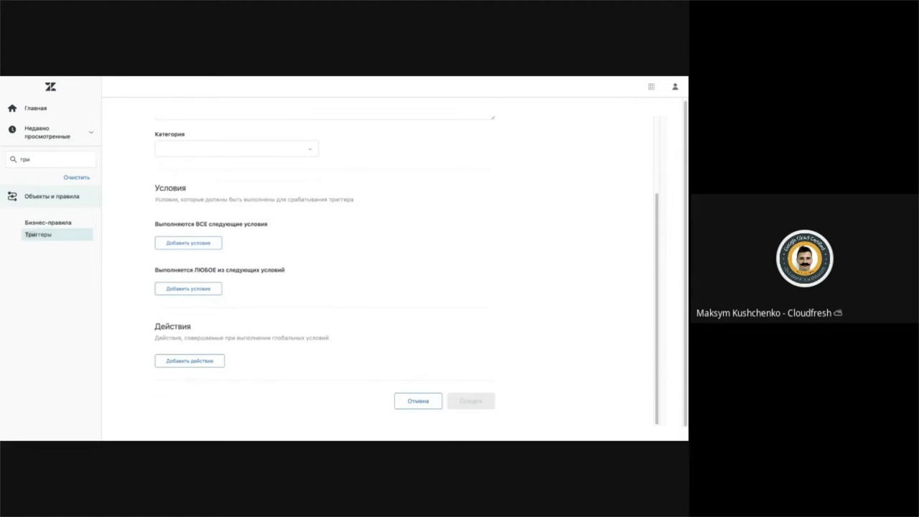
left_click_drag(162, 228, 205, 224)
left_click(158, 224)
triple_click(158, 224)
left_click(271, 224)
triple_click(156, 272)
left_click(157, 270)
- Add a condition to the group requiring ALL conditions and look through the ticket fields it can use
left_click(204, 243)
scroll(207, 299, "down", 1)
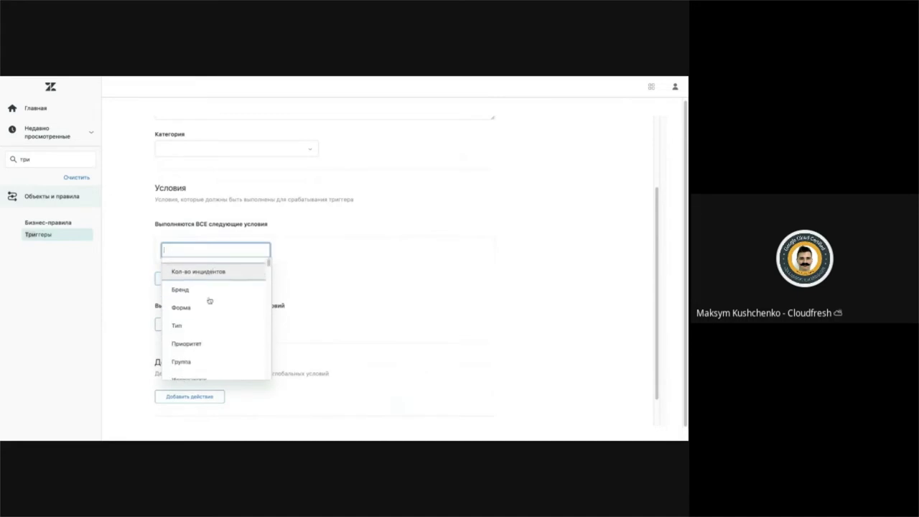
scroll(209, 301, "up", 1)
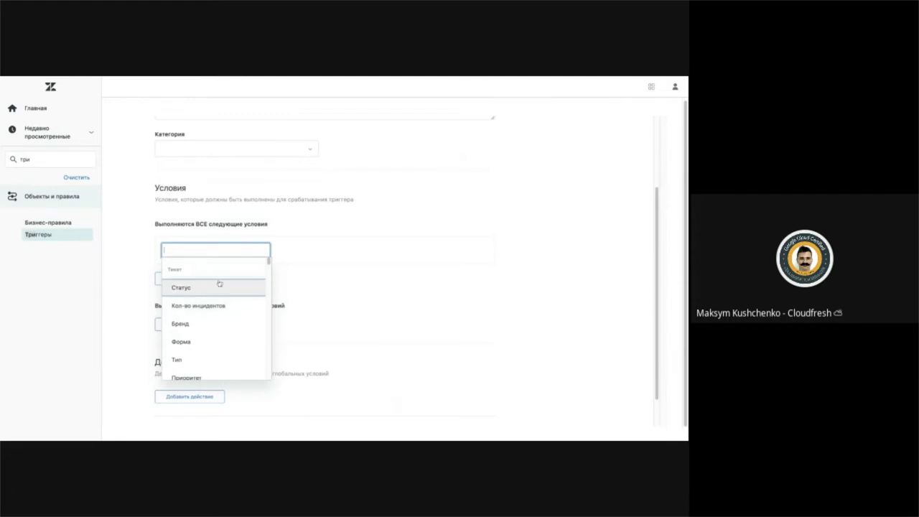
scroll(218, 283, "down", 1)
scroll(217, 283, "up", 1)
scroll(220, 284, "down", 1)
scroll(220, 283, "down", 1)
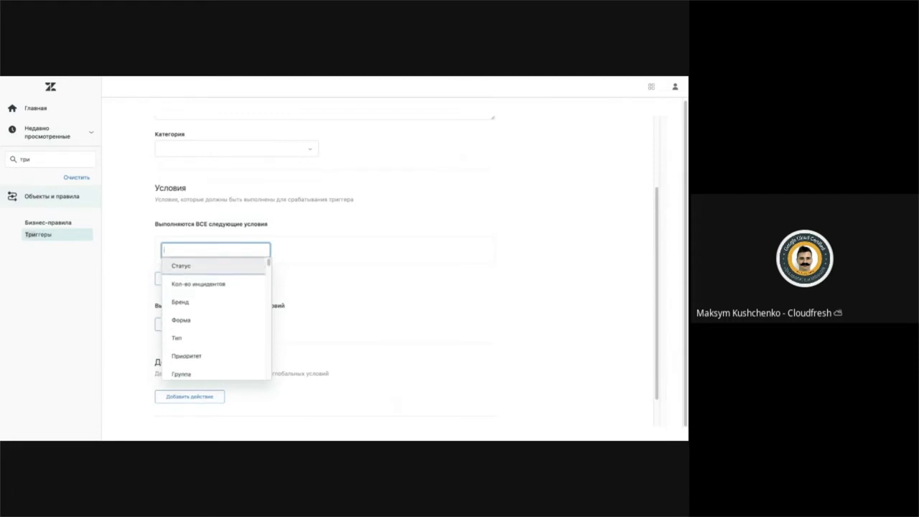
scroll(211, 300, "down", 5)
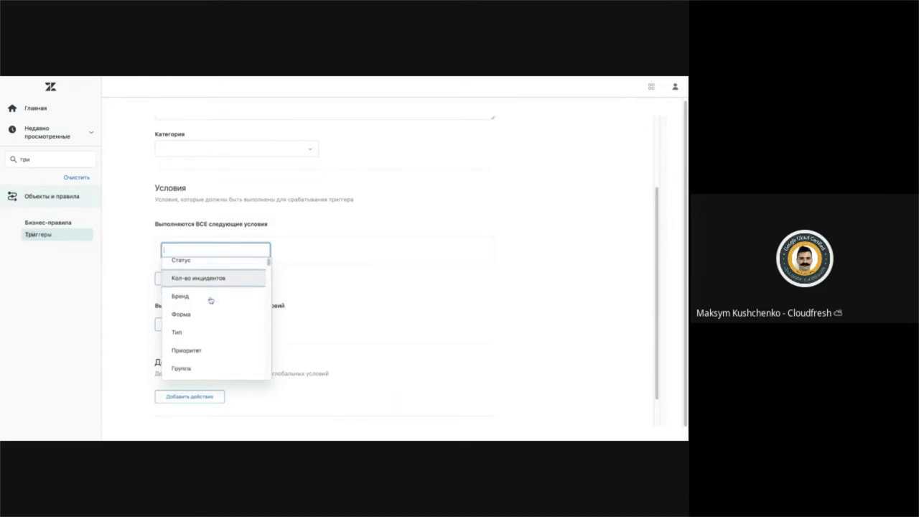
scroll(211, 300, "down", 10)
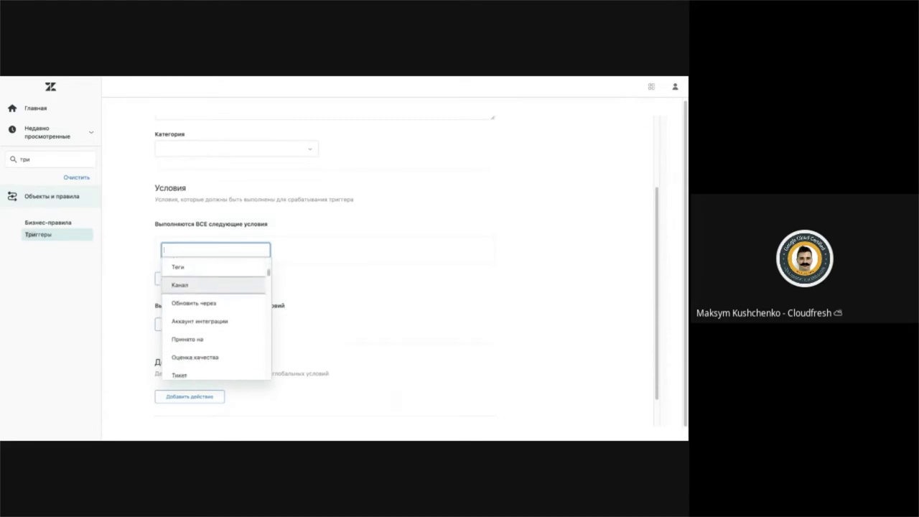
scroll(211, 294, "down", 8)
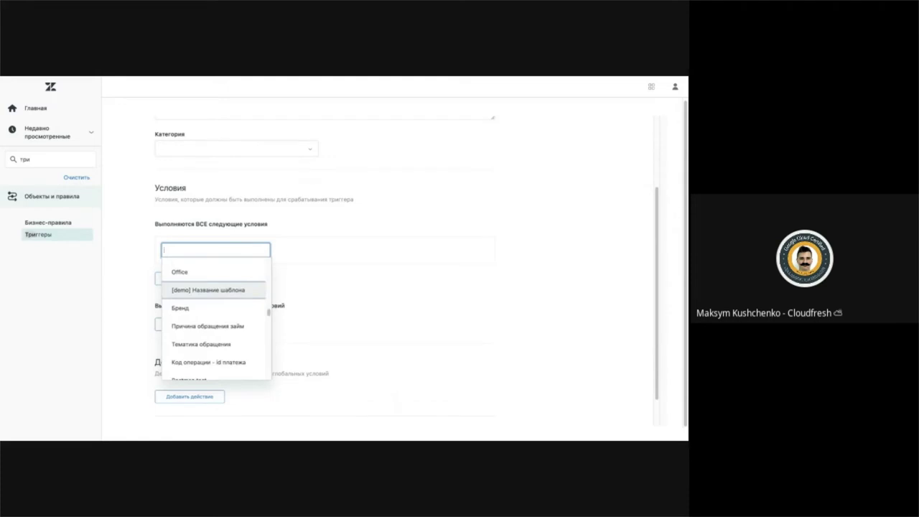
- Set the first ALL condition to [demo] Название шаблона, Равно, Вопрос о регистрации
scroll(211, 294, "up", 1)
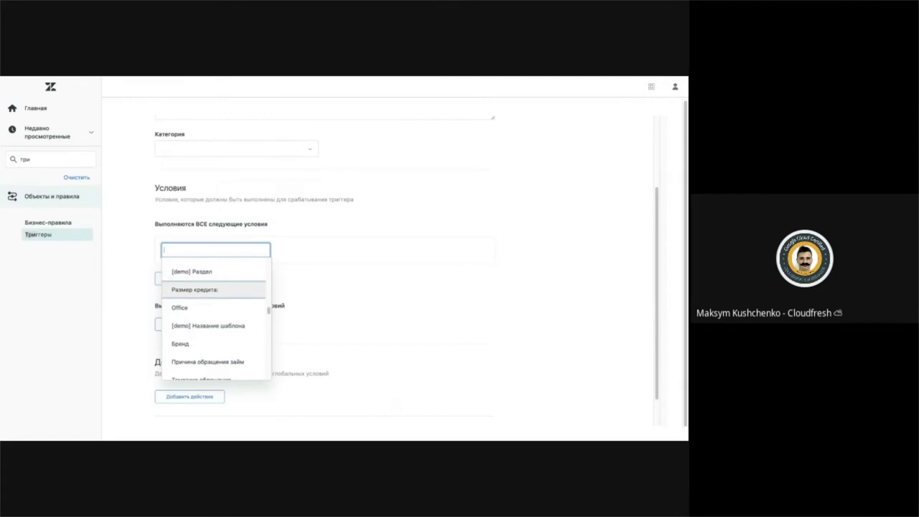
scroll(207, 290, "down", 3)
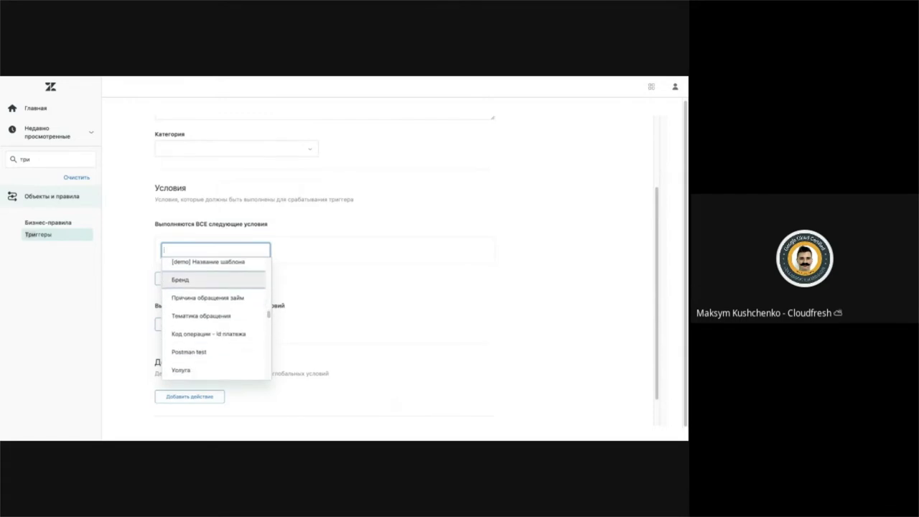
scroll(207, 291, "up", 1)
left_click(207, 289)
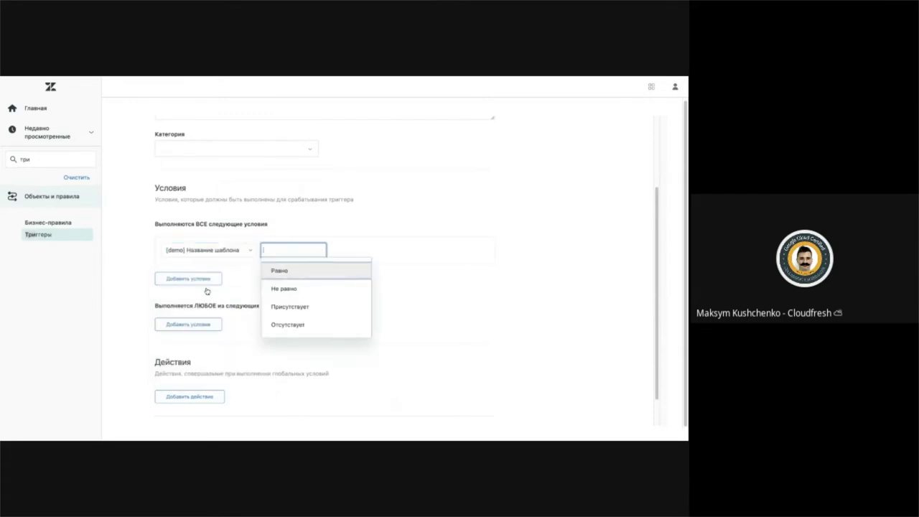
left_click(289, 276)
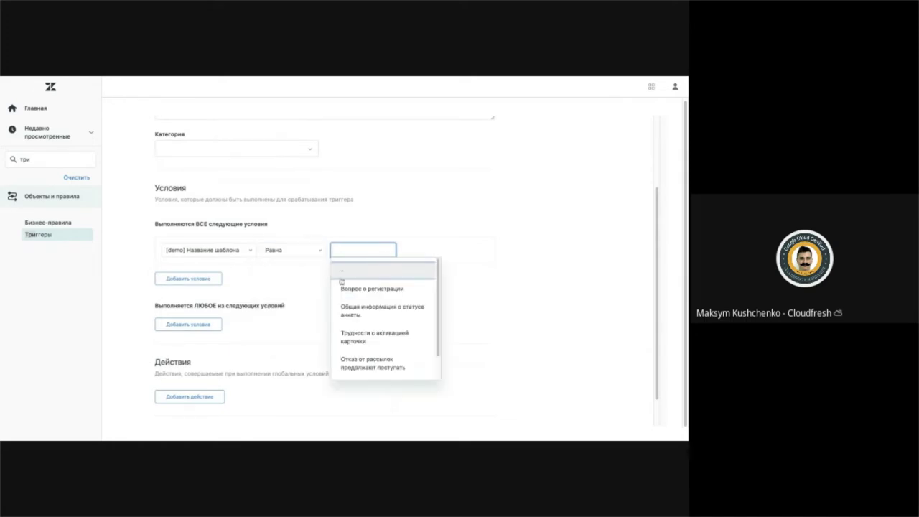
scroll(359, 294, "up", 1)
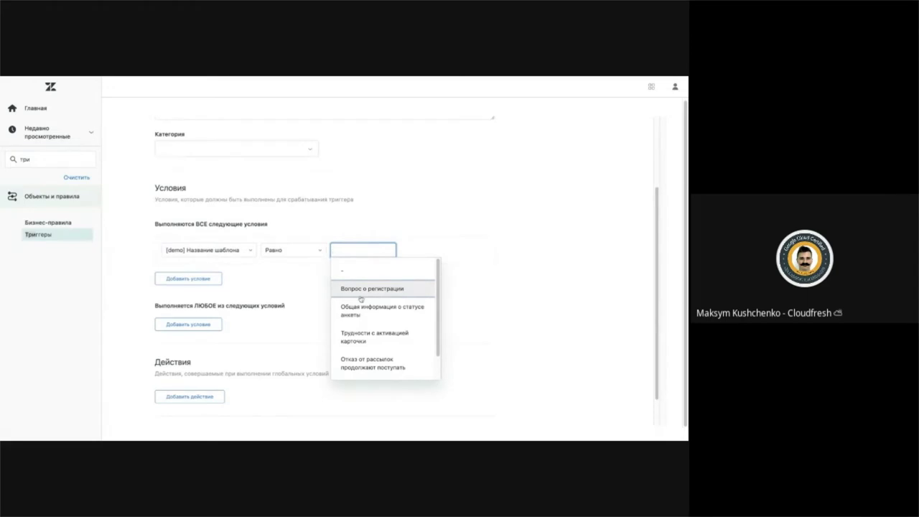
left_click(360, 289)
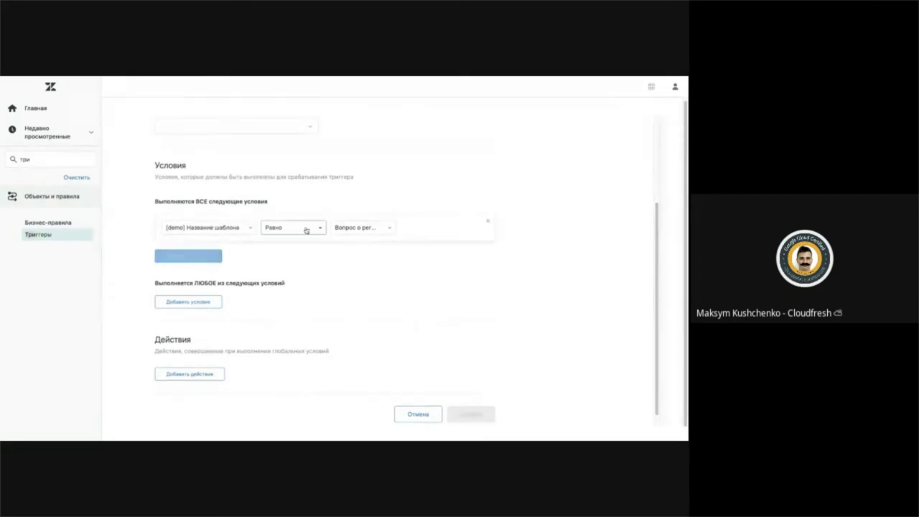
scroll(306, 229, "down", 1)
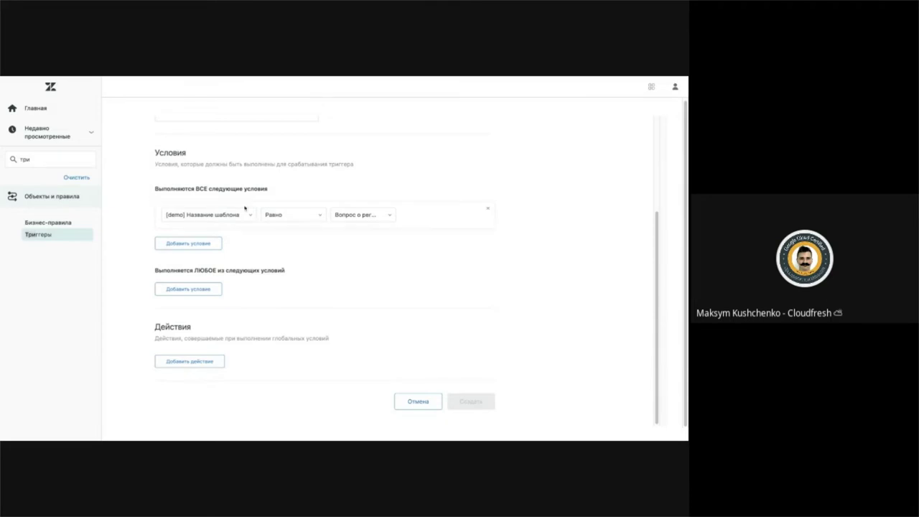
- Add a second condition to the ALL group: Статус, Равно, Открыт
left_click(182, 242)
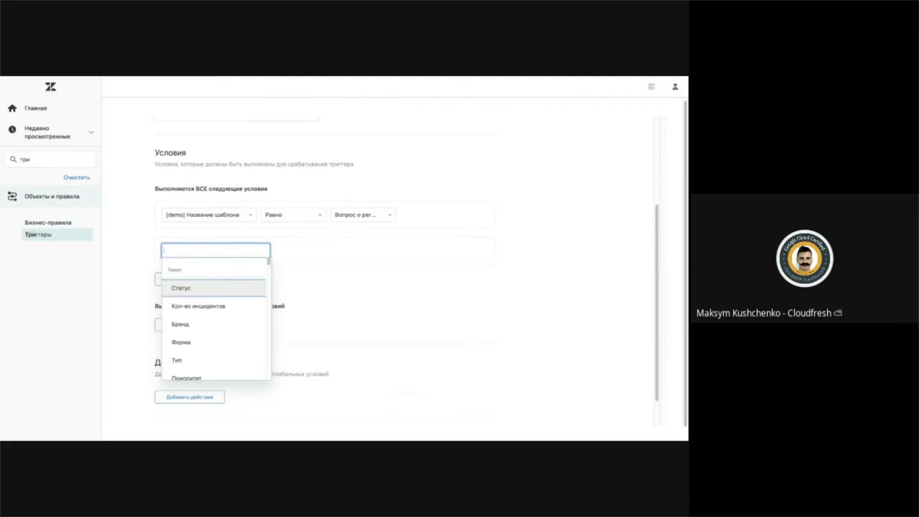
key("Return")
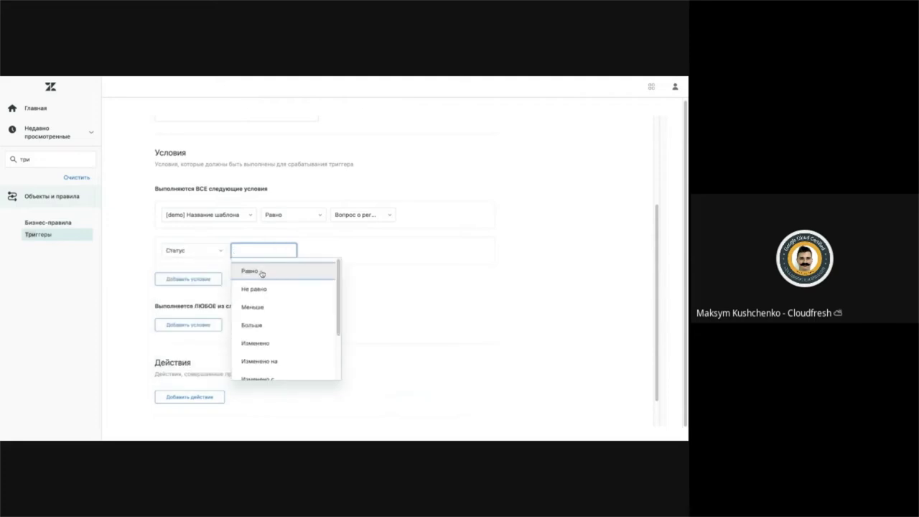
left_click(262, 272)
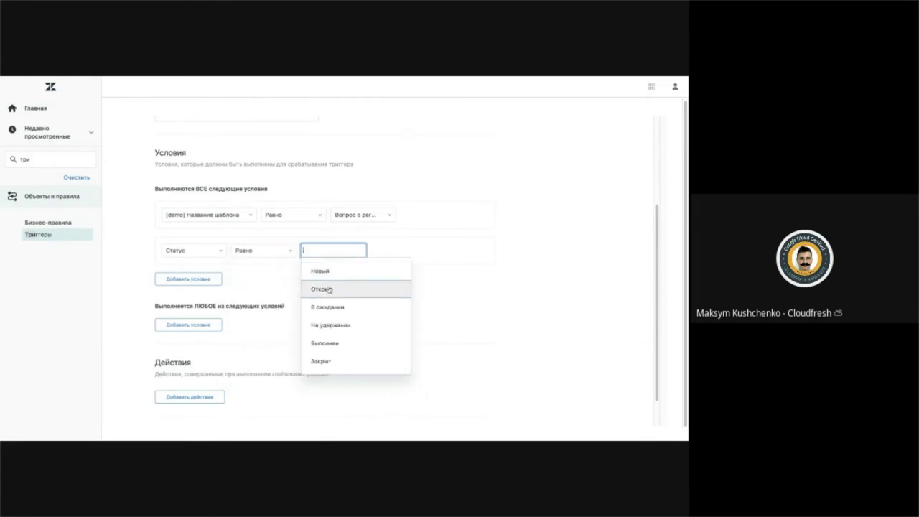
left_click(328, 290)
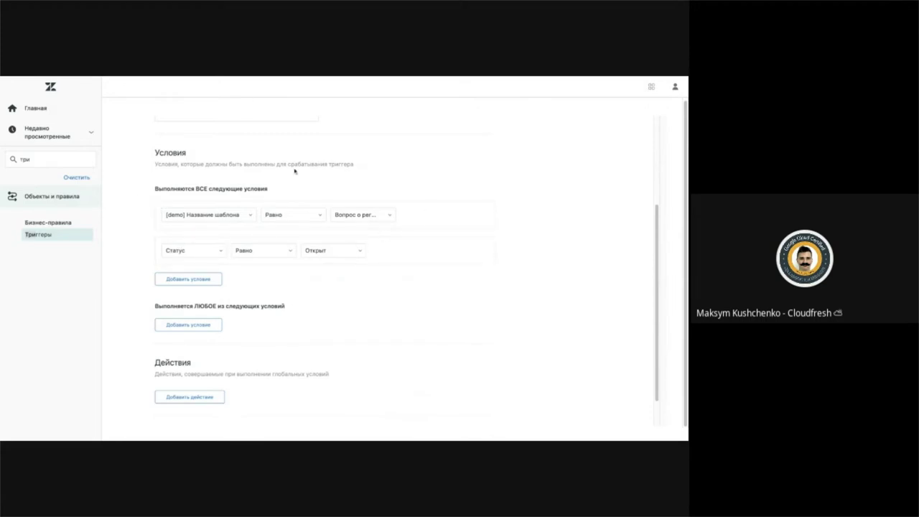
- Look through the available action types and add an action that sets Группа to [Demo]
scroll(335, 266, "down", 1)
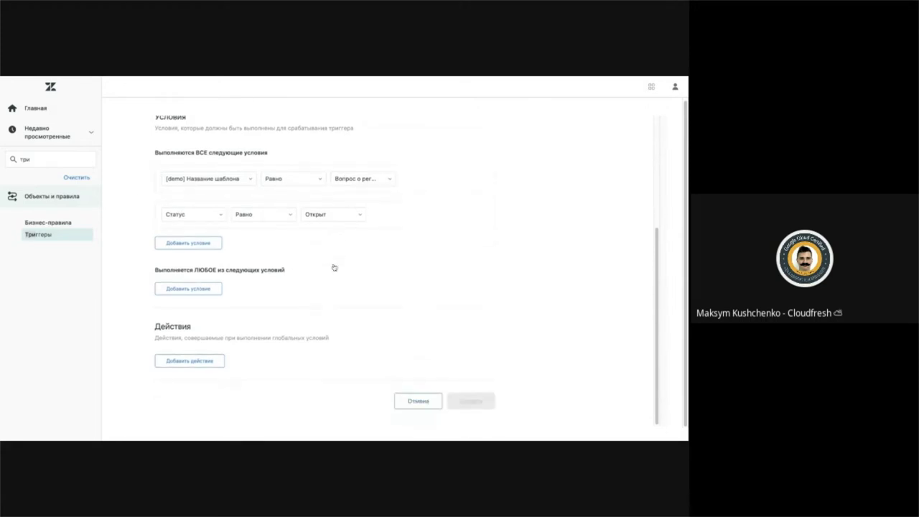
left_click(202, 357)
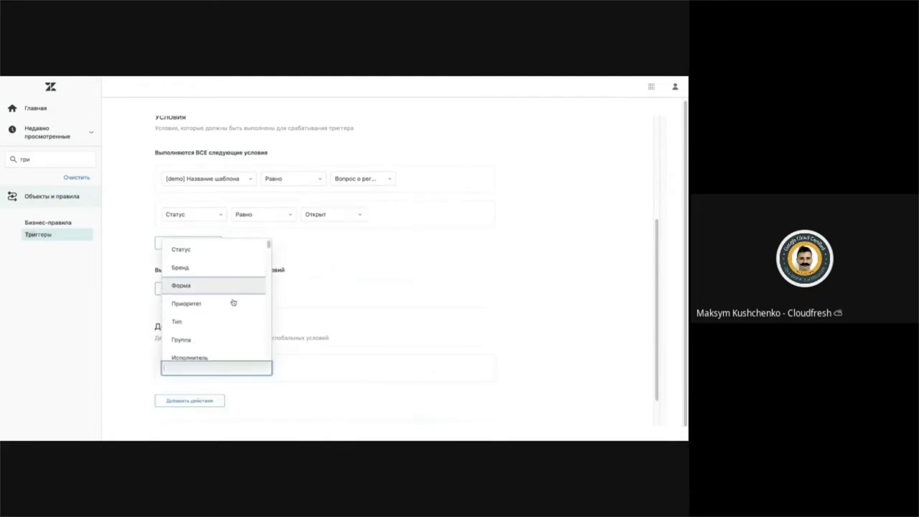
scroll(233, 287, "down", 5)
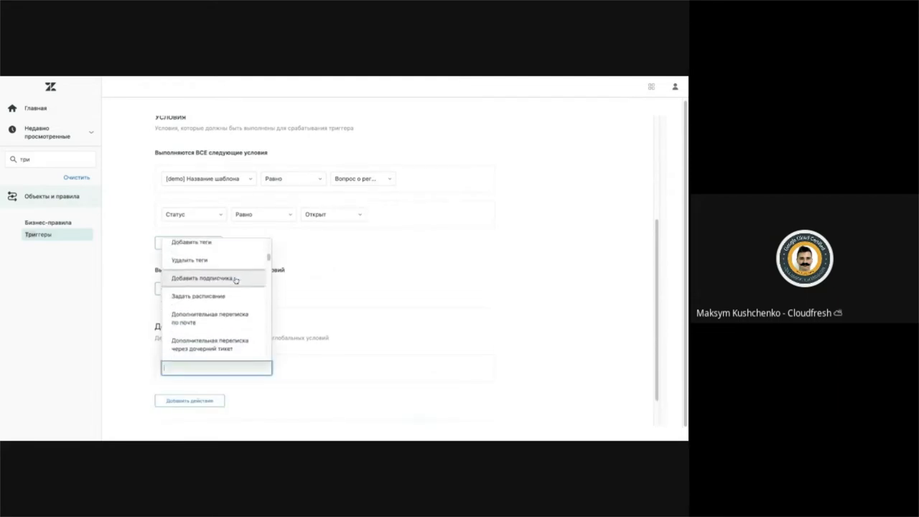
scroll(235, 280, "up", 6)
scroll(235, 280, "down", 1)
scroll(236, 301, "up", 2)
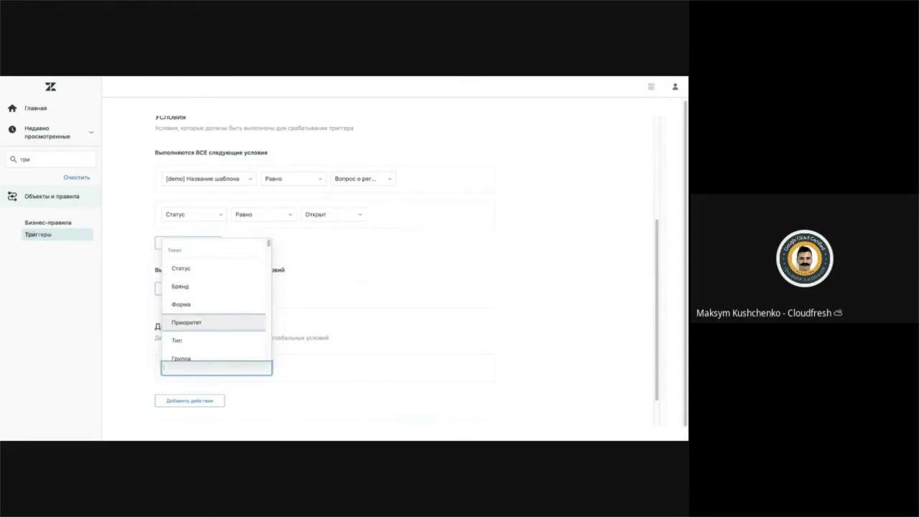
scroll(216, 269, "down", 1)
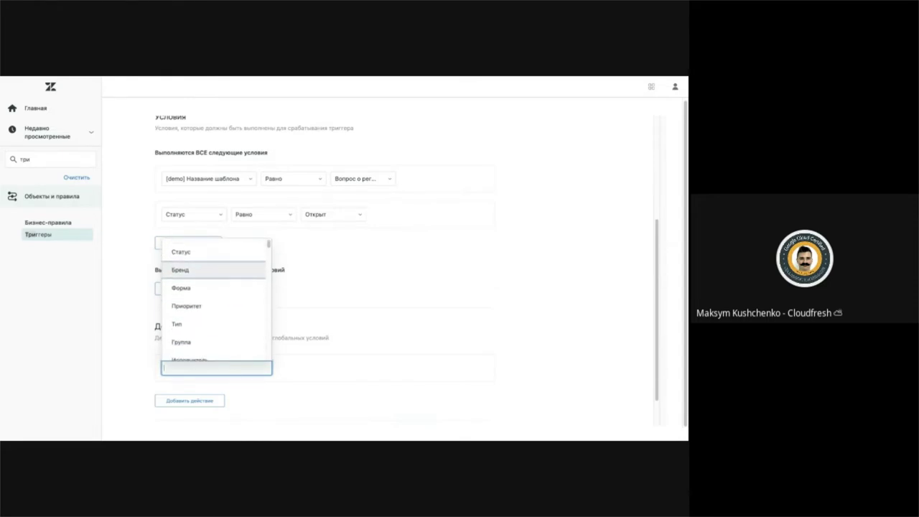
scroll(215, 287, "up", 1)
scroll(215, 288, "down", 4)
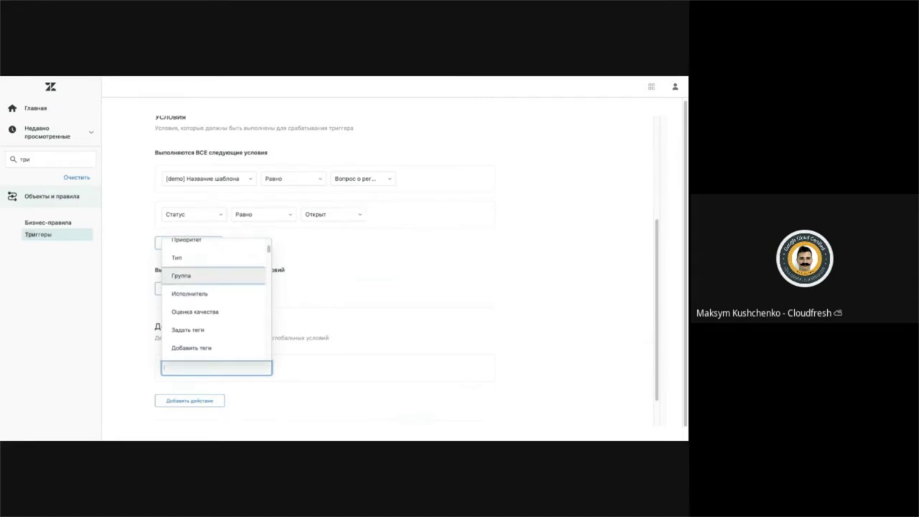
left_click(211, 280)
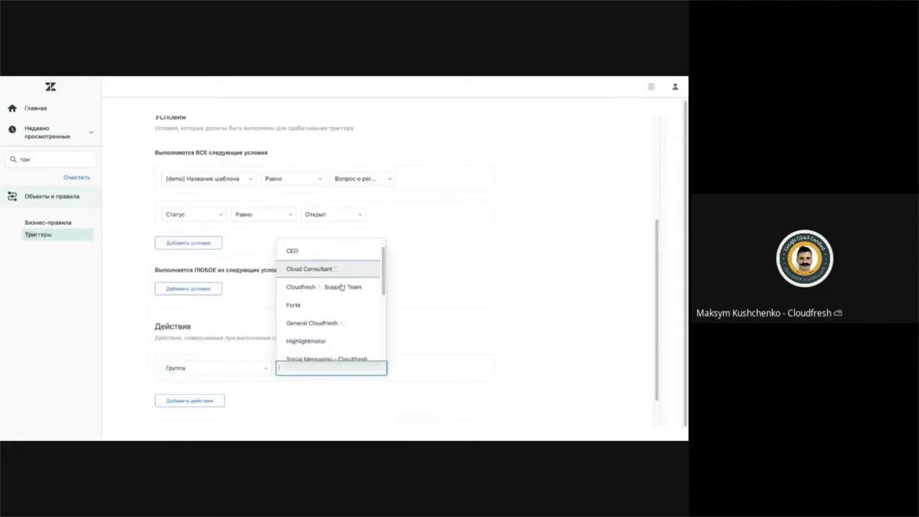
scroll(341, 287, "down", 3)
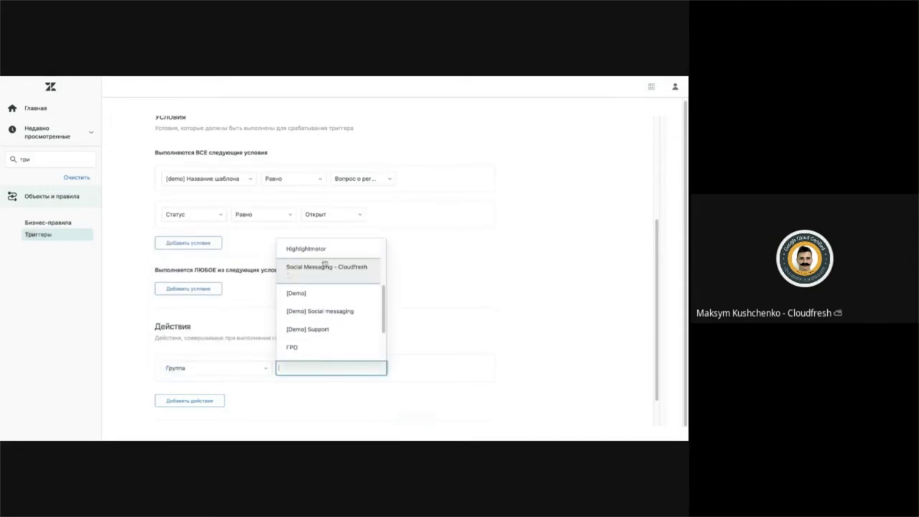
left_click(295, 293)
scroll(429, 316, "down", 1)
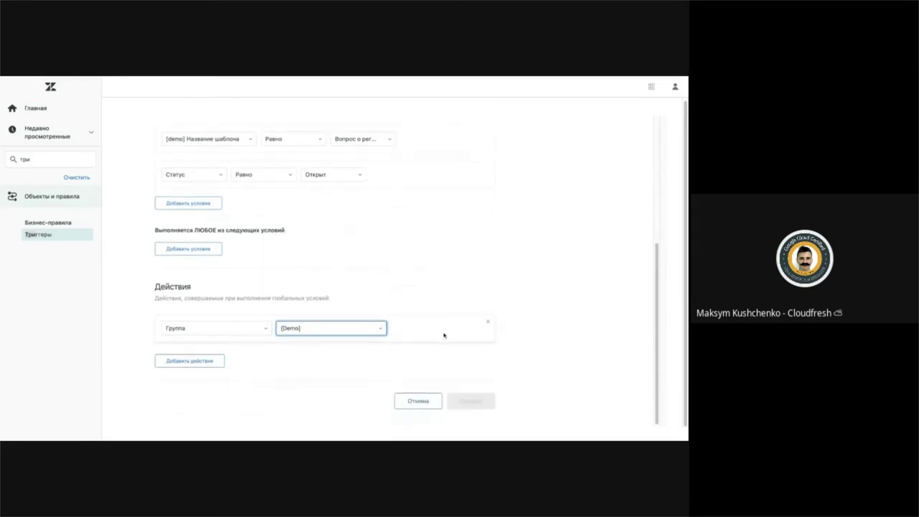
- Add a second action to the trigger that sets Приоритет to Нормальный
scroll(444, 336, "up", 2)
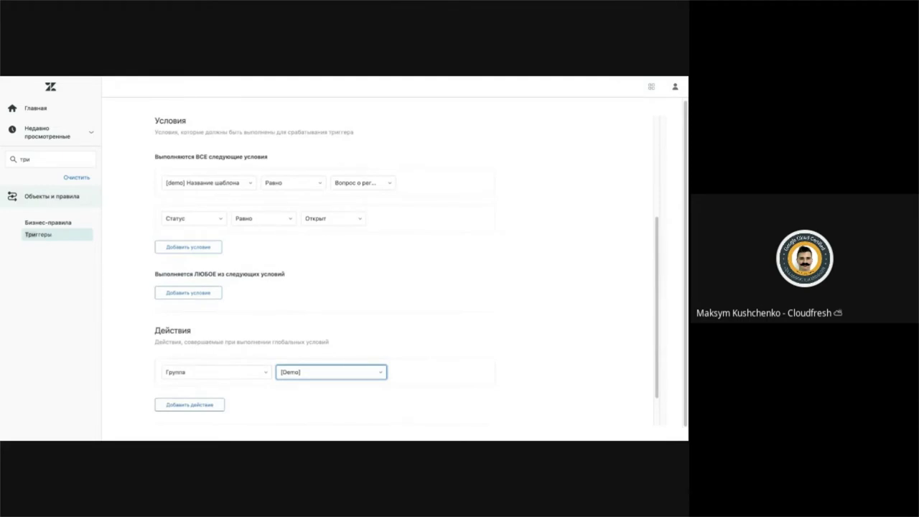
scroll(381, 281, "up", 1)
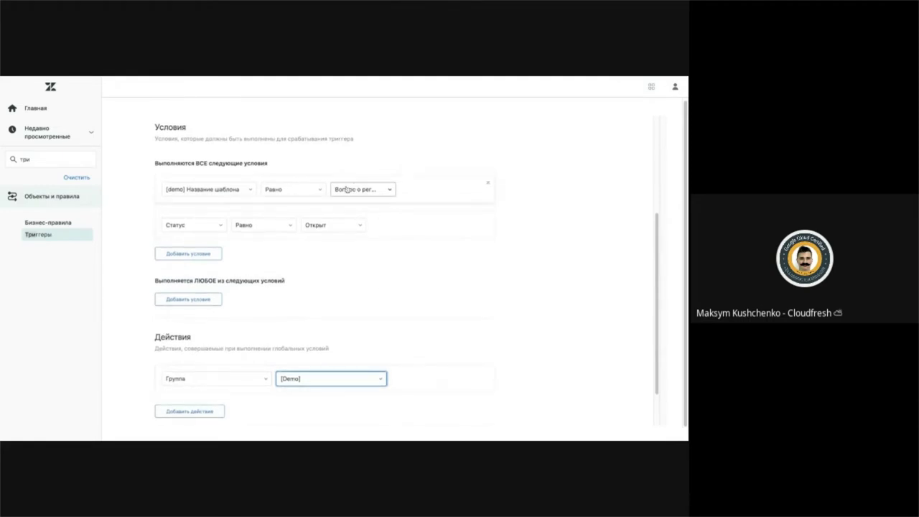
scroll(332, 200, "down", 1)
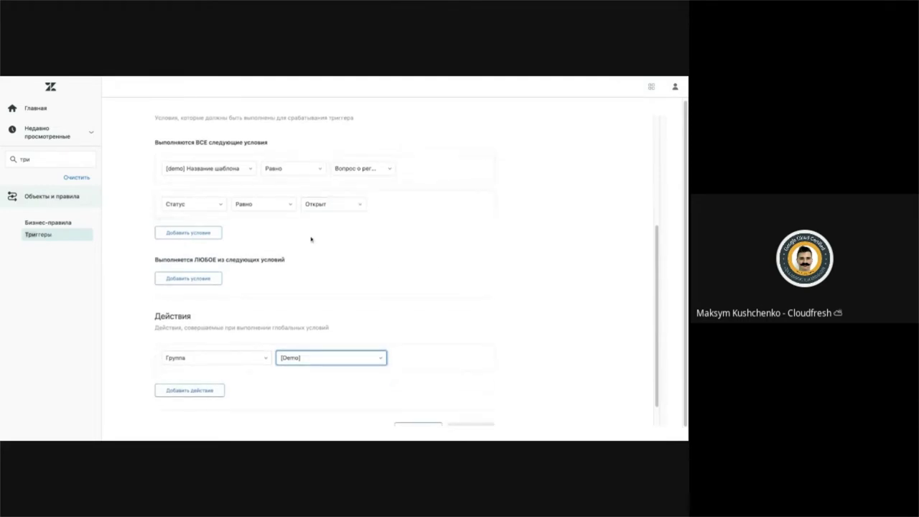
scroll(310, 244, "down", 1)
left_click(191, 361)
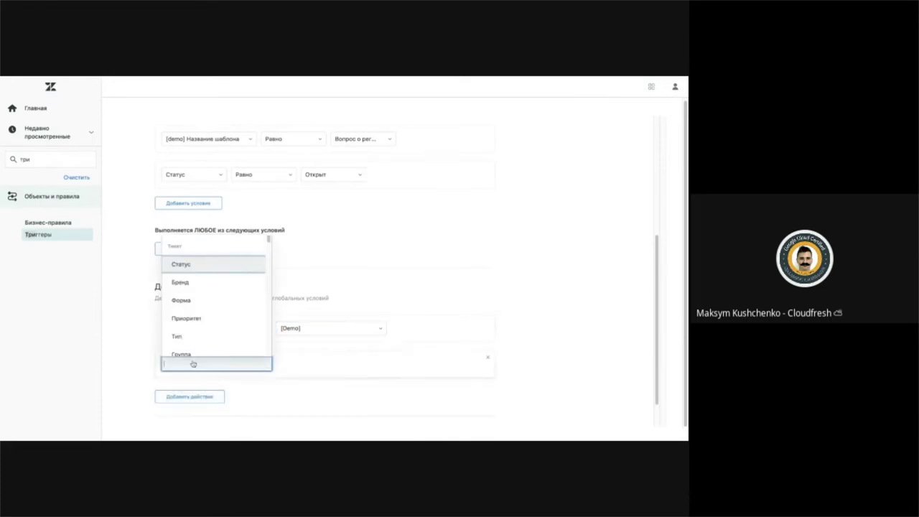
scroll(230, 295, "down", 3)
left_click(213, 278)
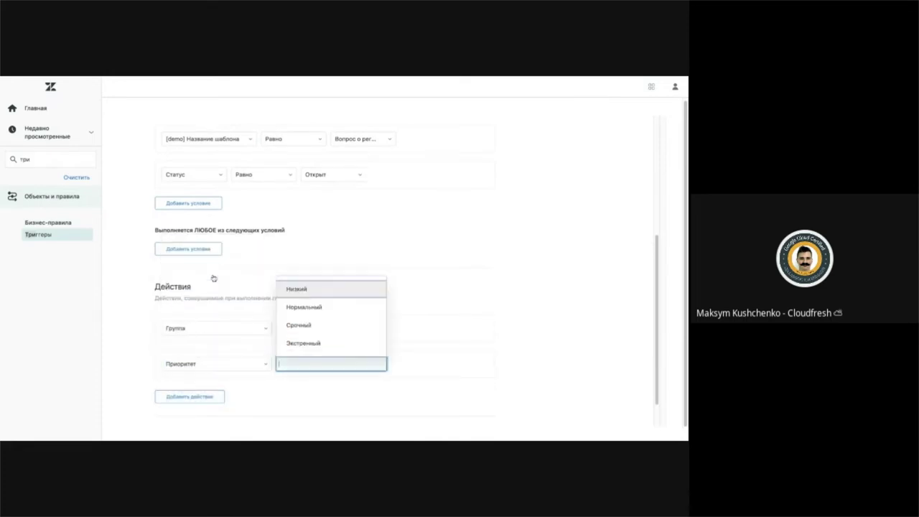
left_click(297, 311)
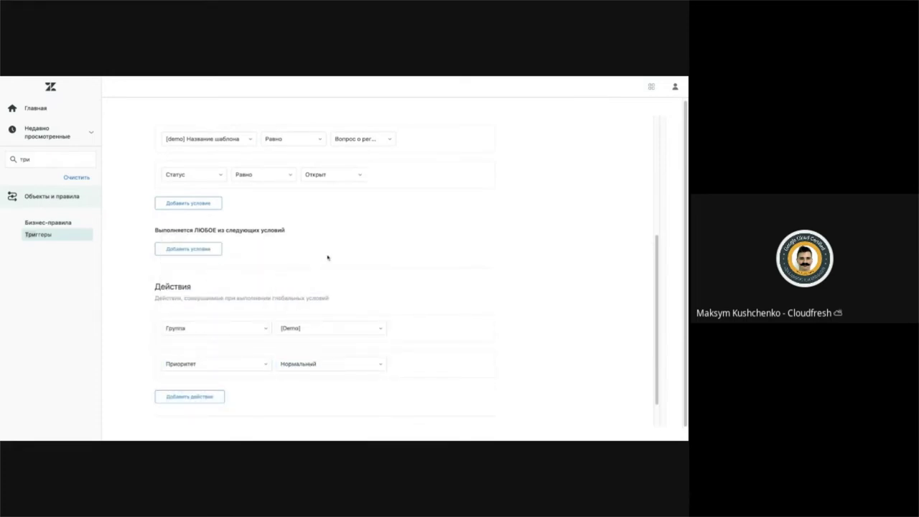
- Add a third condition to the ALL group: Приоритет, Равно, Низкий
scroll(287, 298, "down", 1)
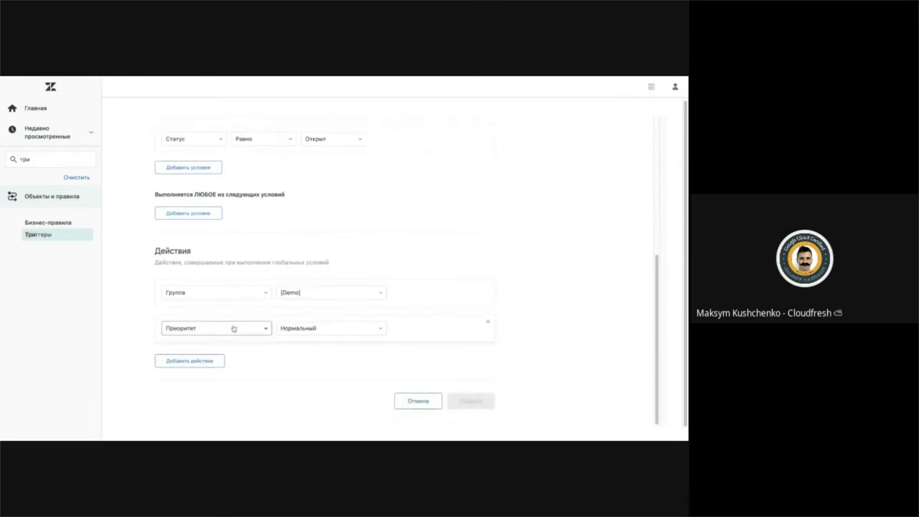
scroll(316, 216, "up", 1)
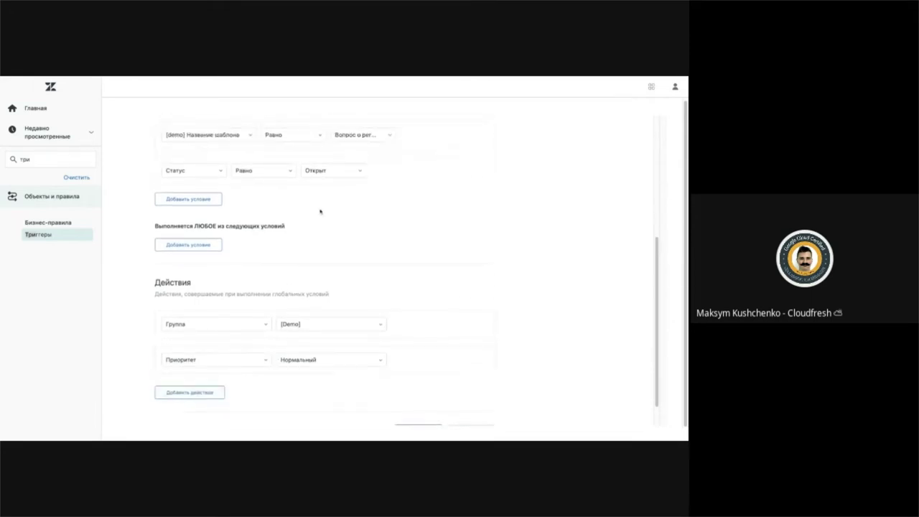
scroll(316, 211, "up", 1)
left_click(198, 234)
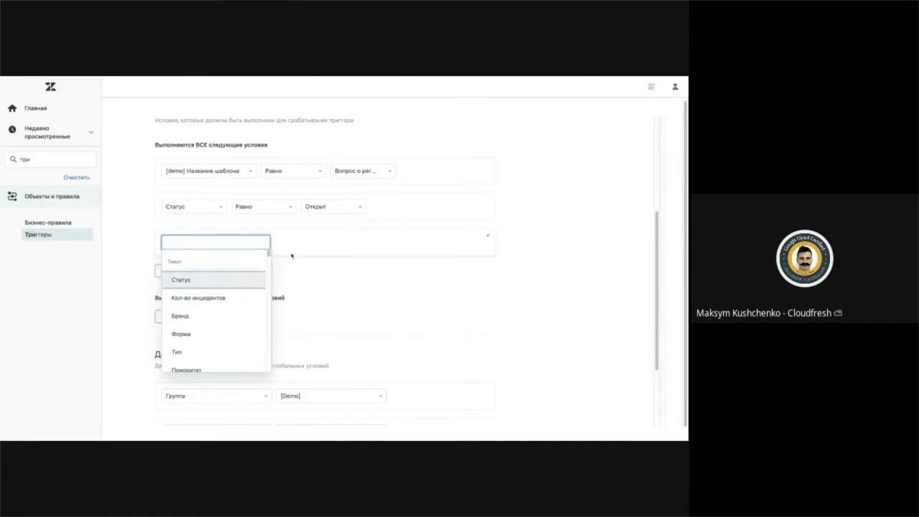
scroll(214, 315, "down", 3)
left_click(203, 304)
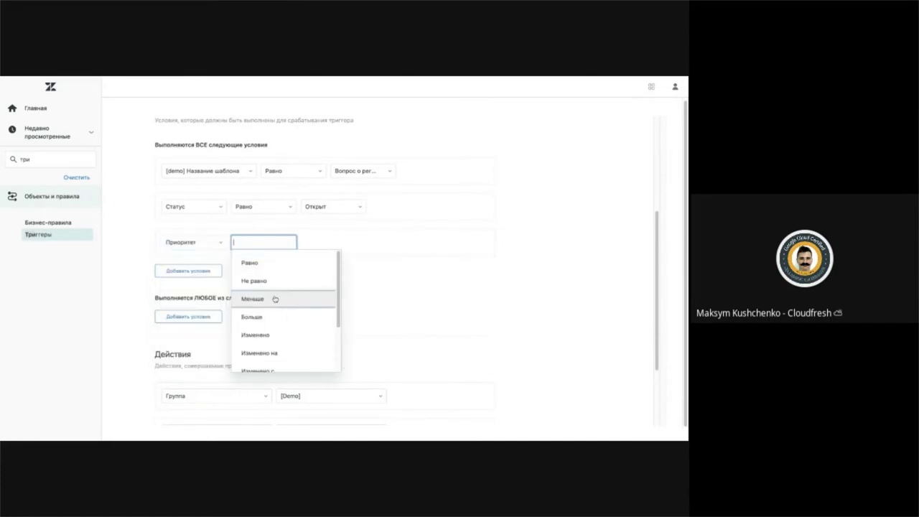
left_click(251, 263)
left_click(334, 279)
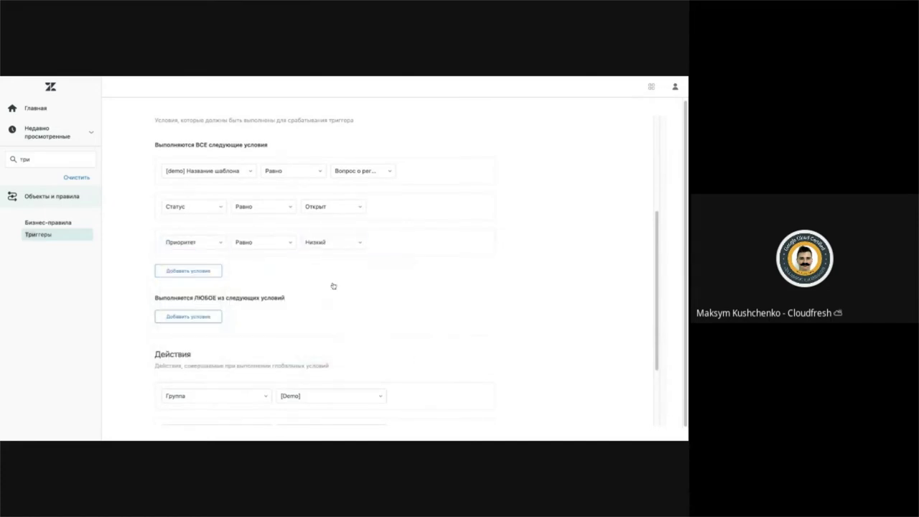
- Review the new trigger's conditions and actions, and discard it without saving
scroll(334, 285, "down", 3)
scroll(322, 302, "up", 8)
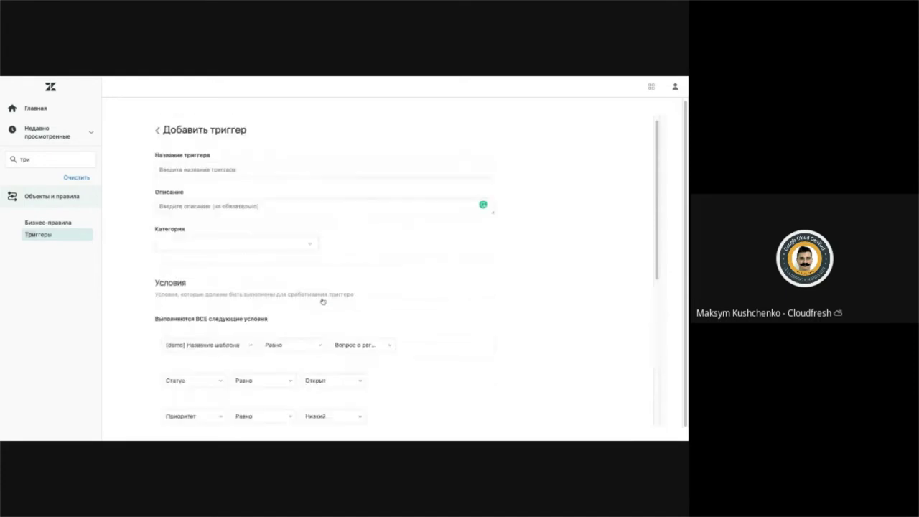
scroll(316, 247, "down", 3)
scroll(359, 288, "down", 3)
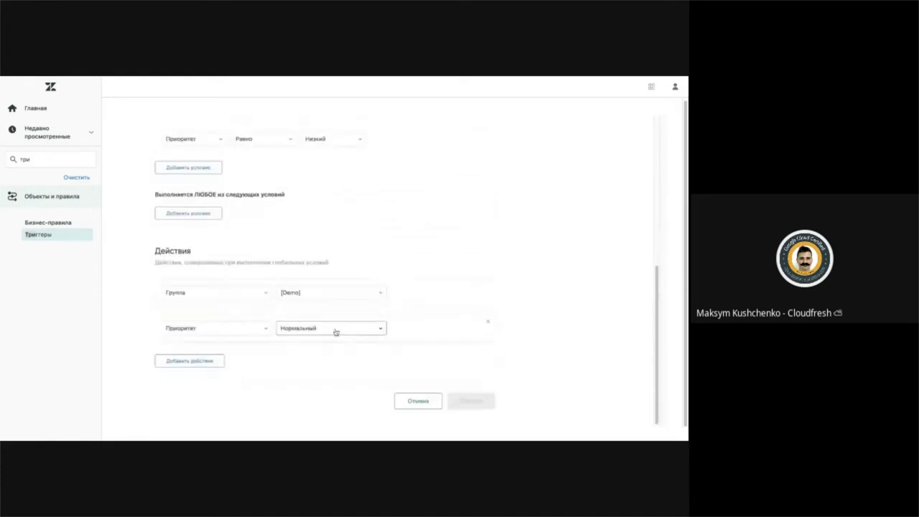
scroll(387, 316, "up", 4)
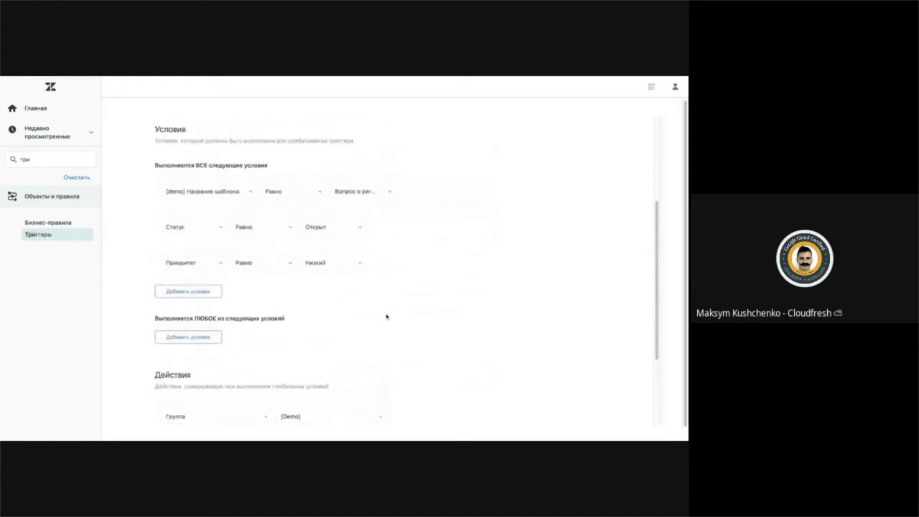
scroll(386, 316, "down", 4)
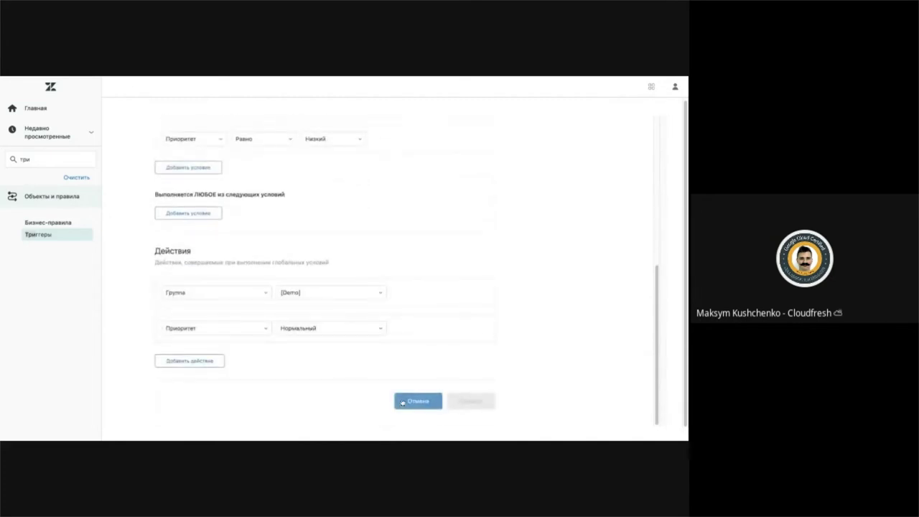
left_click(403, 402)
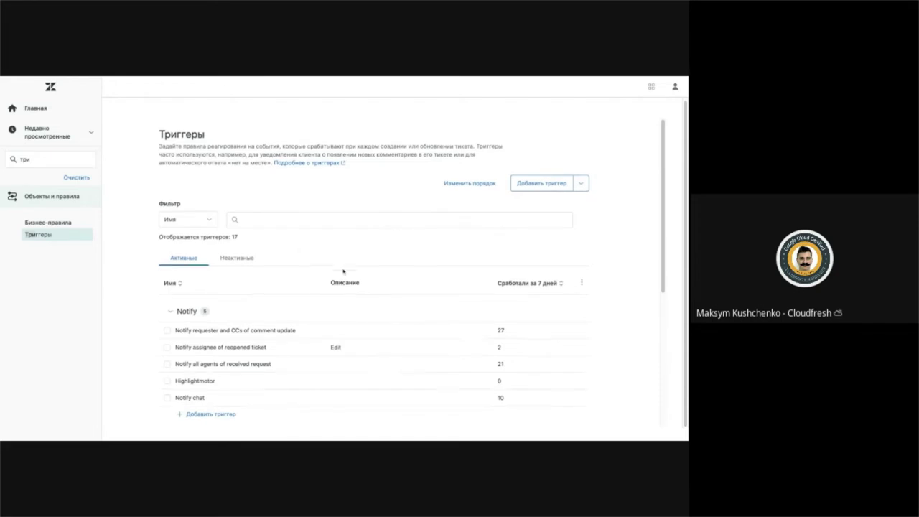
- Switch to the Zendesk agent workspace and open the Google Account issue ticket from the CSAT - 1 month view
scroll(352, 268, "down", 1)
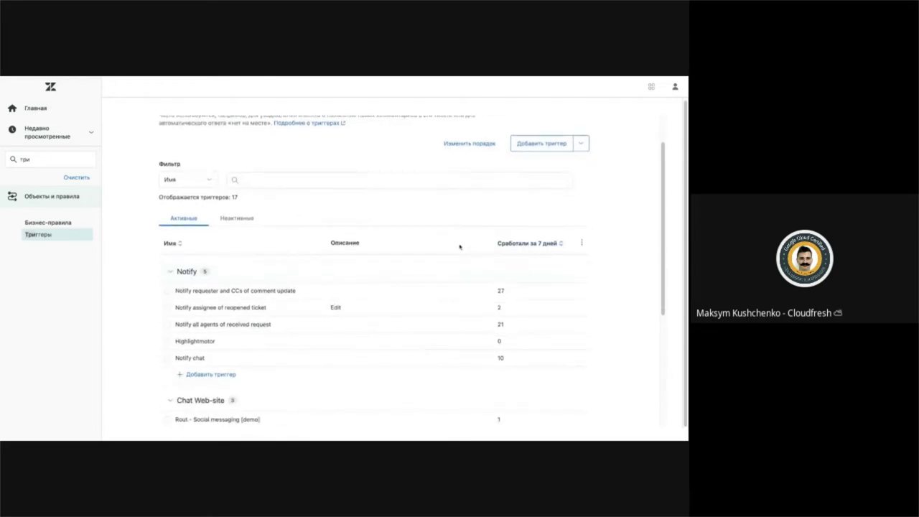
scroll(459, 244, "down", 1)
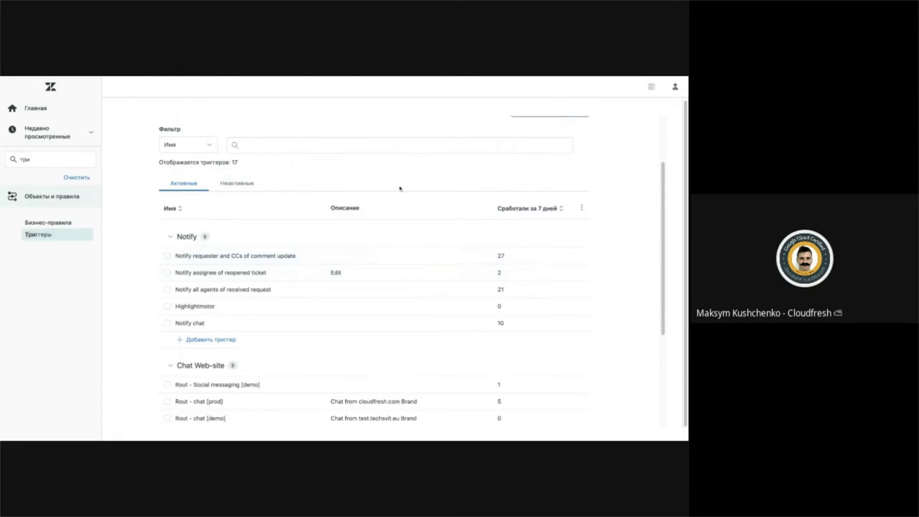
left_click(316, 75)
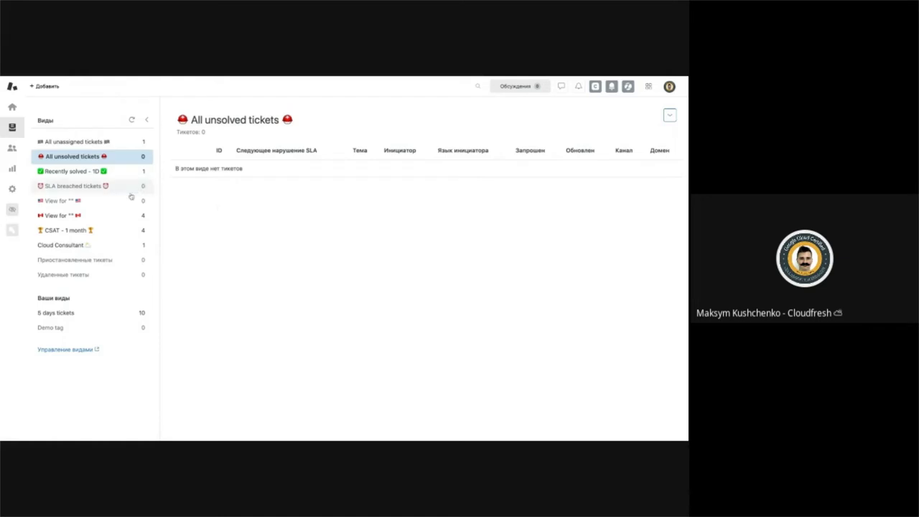
left_click(93, 229)
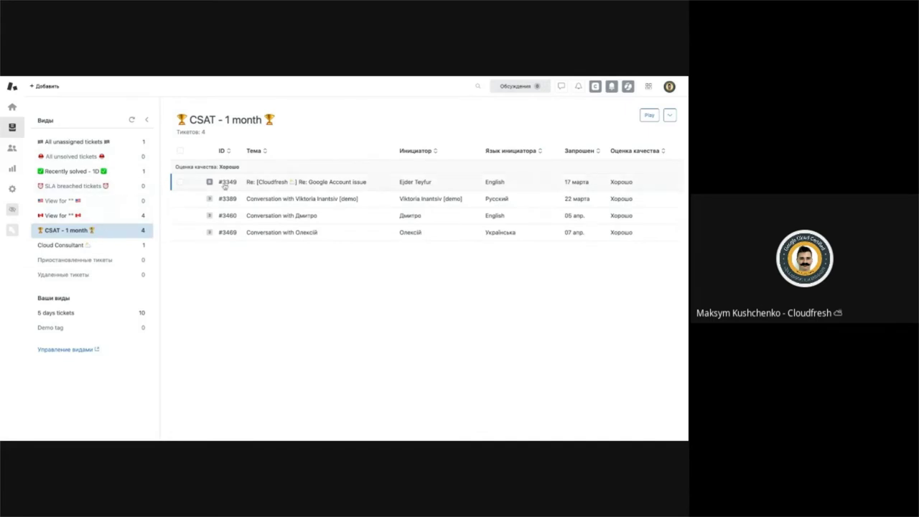
left_click(275, 182)
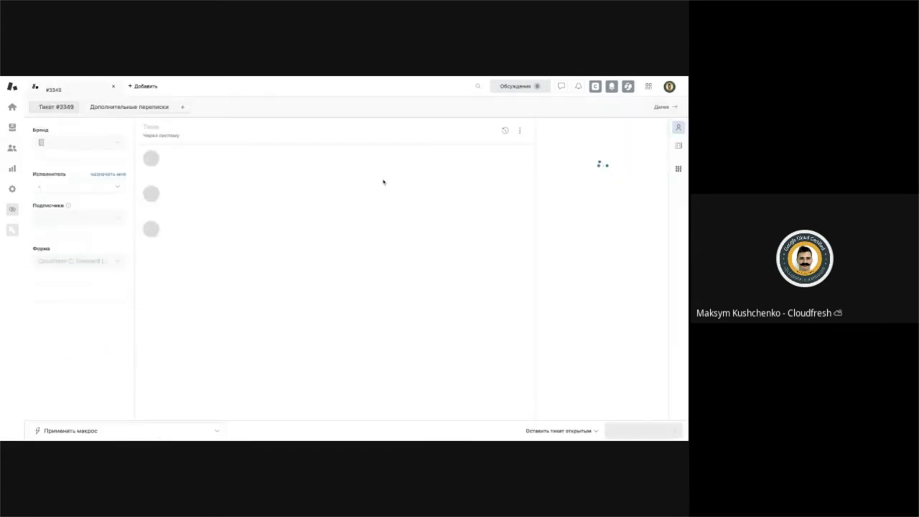
- Show the ticket's events and look through the conversation for the changes that triggers made after the customer's message
left_click(504, 132)
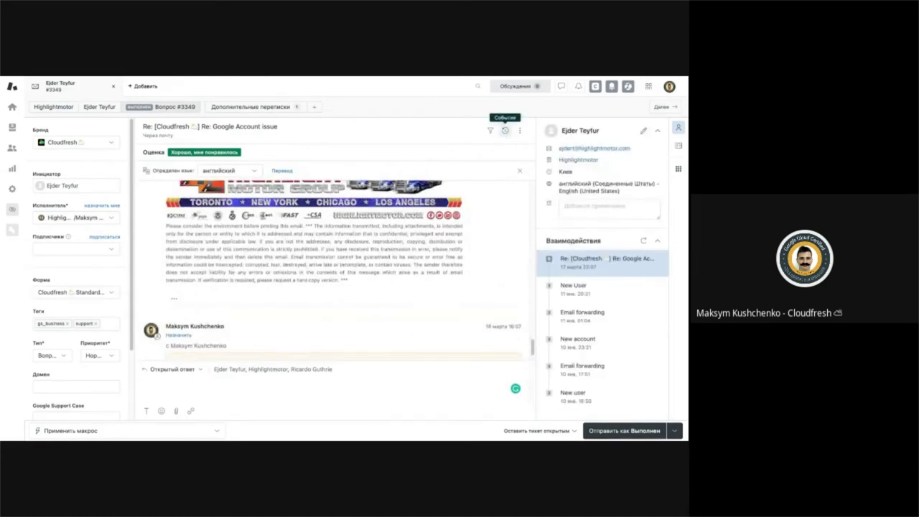
scroll(369, 250, "up", 10)
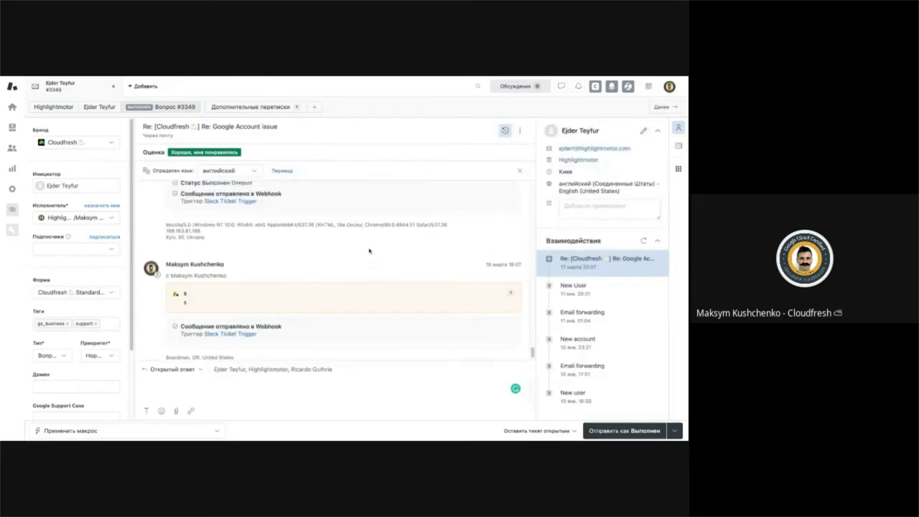
scroll(334, 269, "up", 3)
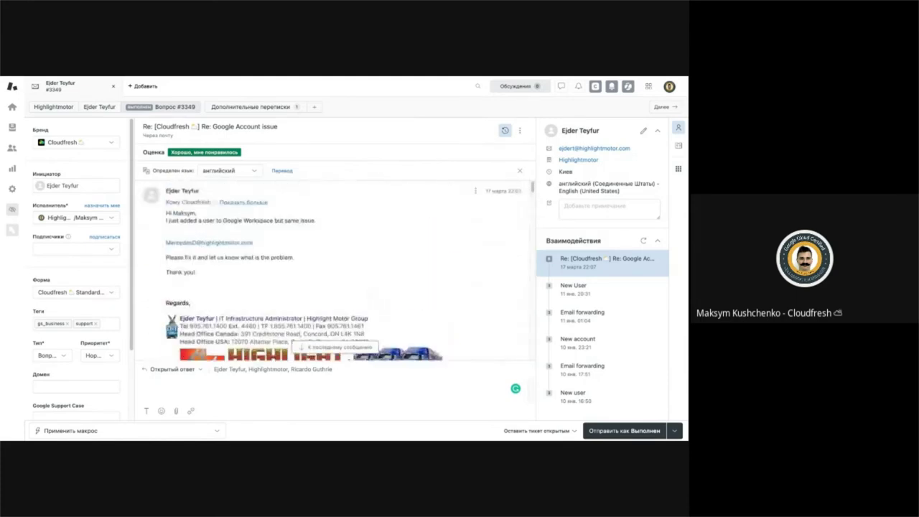
scroll(334, 269, "up", 10)
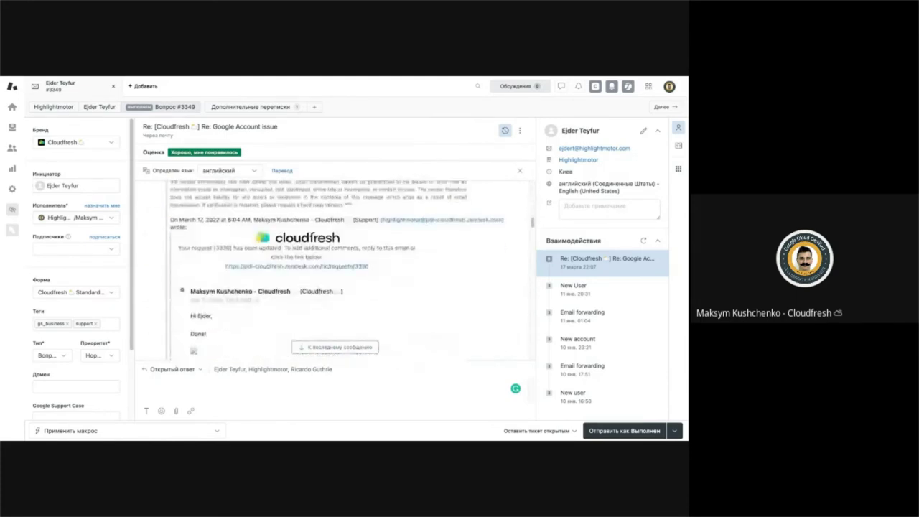
scroll(334, 269, "up", 10)
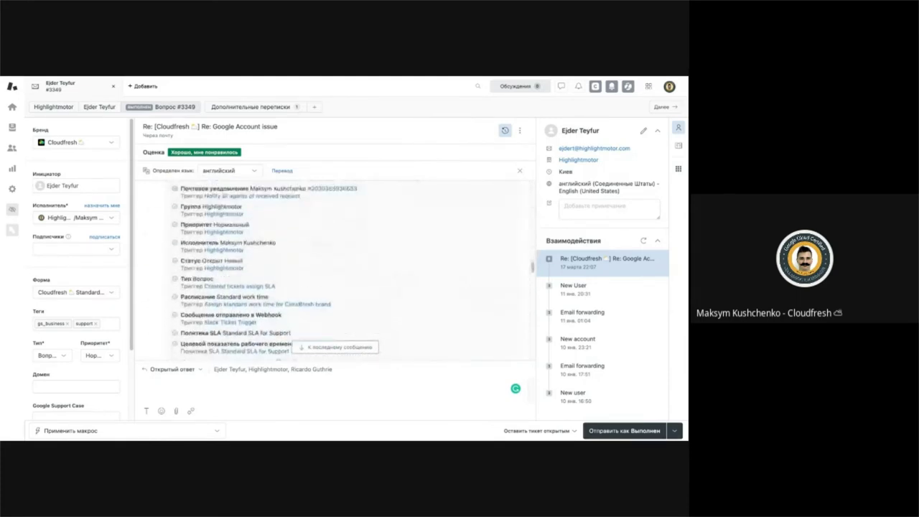
scroll(334, 270, "up", 1)
scroll(291, 201, "down", 1)
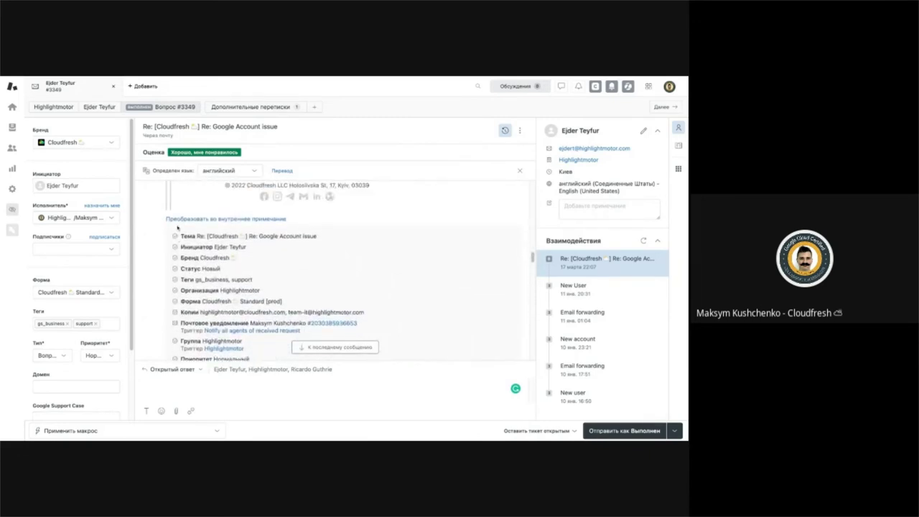
scroll(293, 236, "up", 2)
scroll(292, 239, "down", 4)
scroll(292, 237, "down", 3)
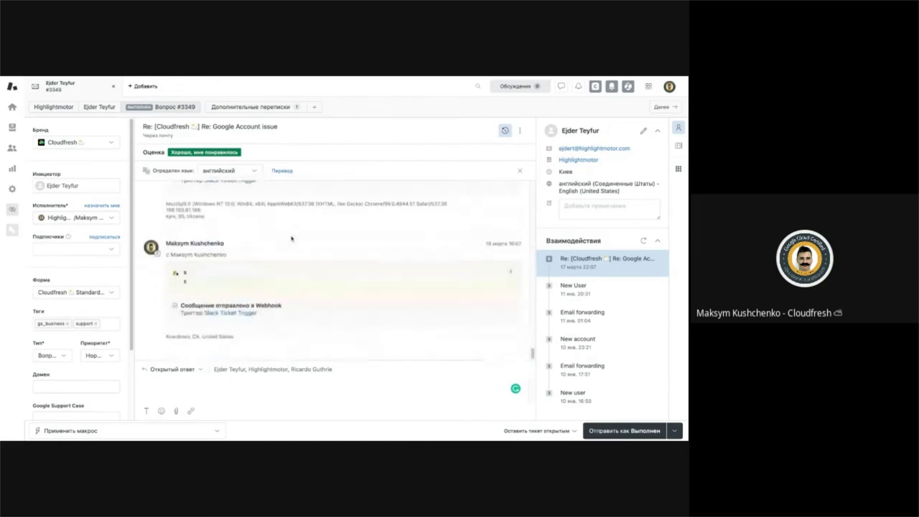
scroll(390, 240, "down", 2)
scroll(390, 240, "up", 15)
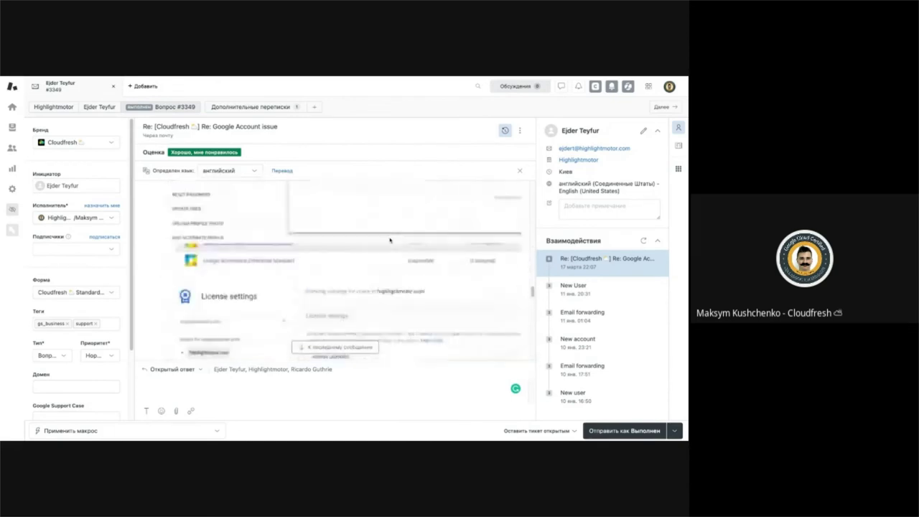
scroll(335, 269, "up", 2)
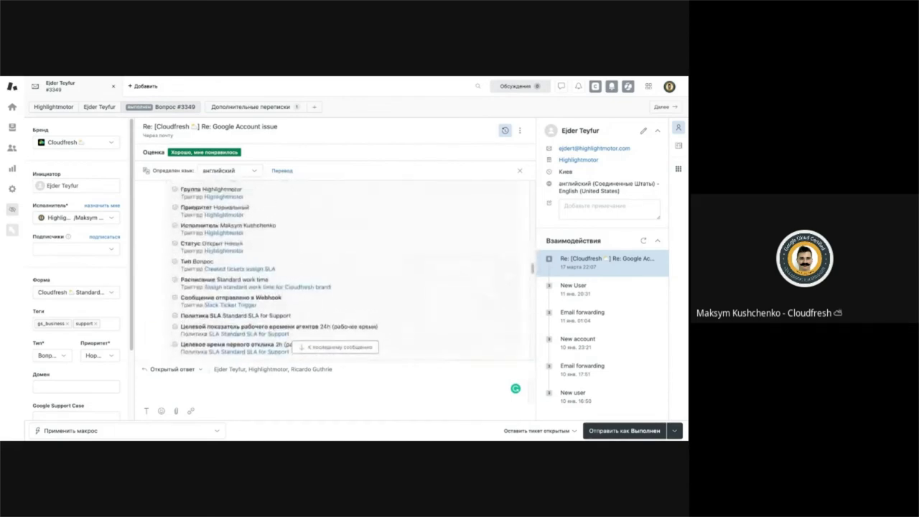
scroll(334, 269, "up", 4)
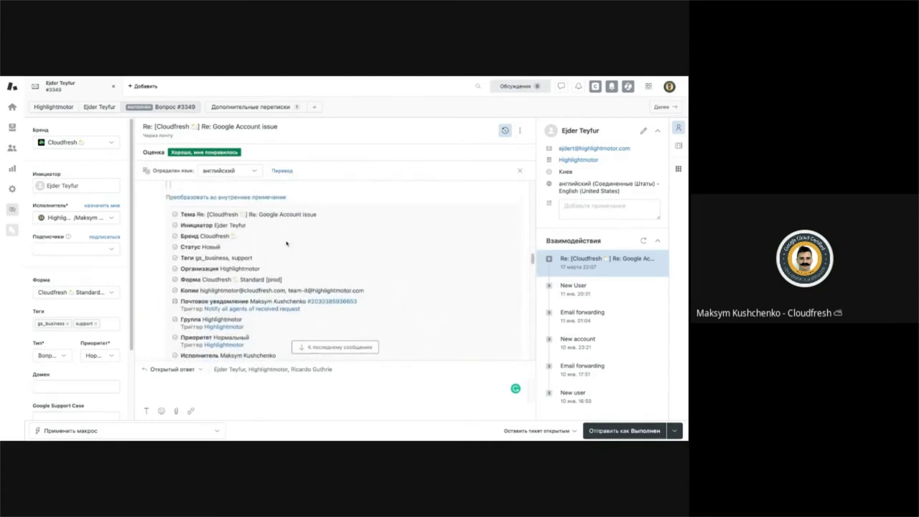
- Examine the event log entries to see which triggers set the group, priority, assignee, status, type and schedule
scroll(287, 243, "down", 1)
scroll(280, 217, "down", 3)
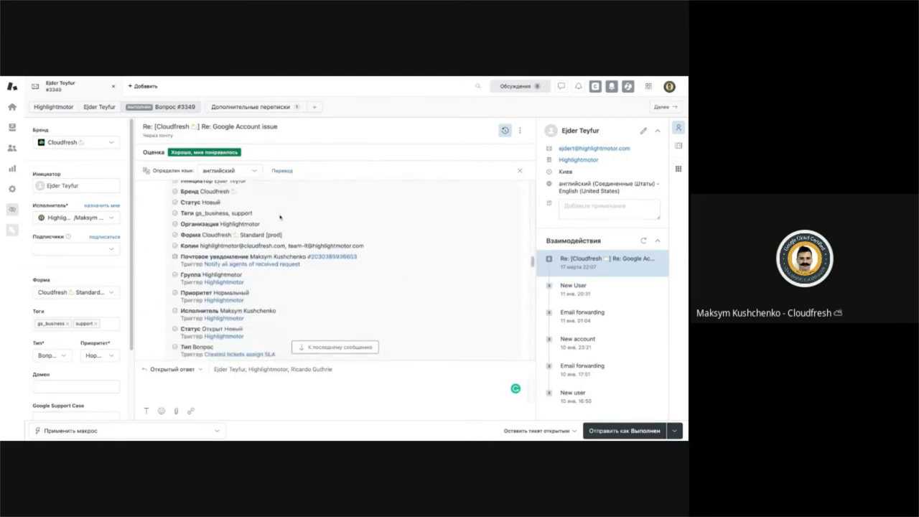
scroll(261, 194, "down", 5)
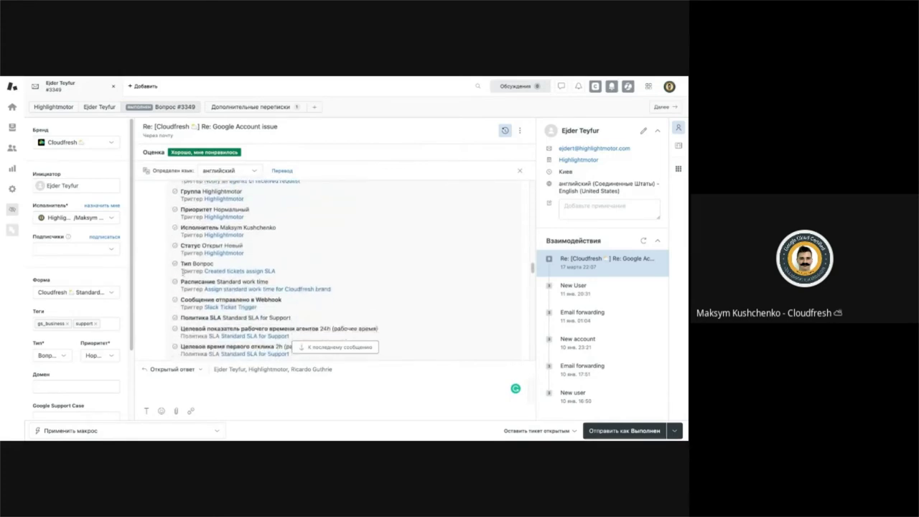
left_click_drag(182, 271, 199, 271)
scroll(200, 285, "down", 1)
left_click_drag(181, 288, 181, 258)
left_click(184, 269)
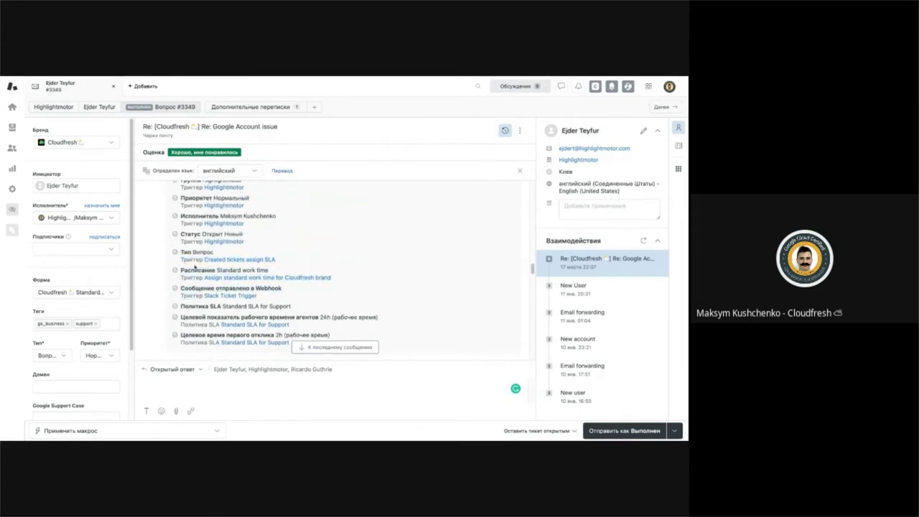
- Open the Created tickets assign SLA trigger from the ticket's event log and review its conditions and actions
scroll(290, 253, "down", 3)
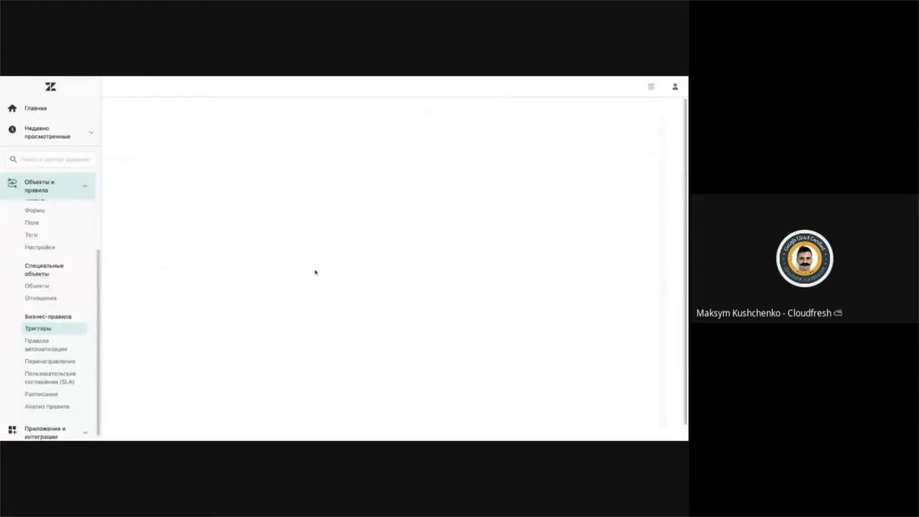
scroll(315, 272, "down", 5)
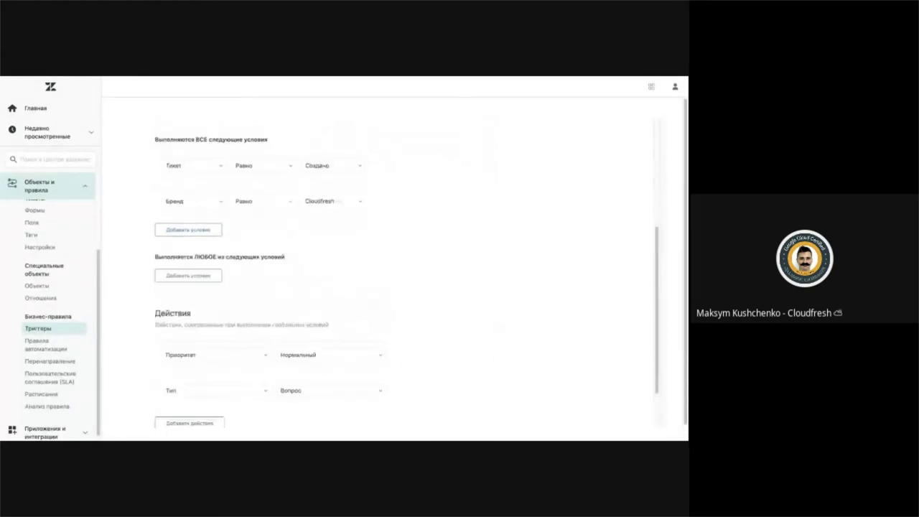
scroll(315, 272, "up", 5)
scroll(315, 272, "down", 6)
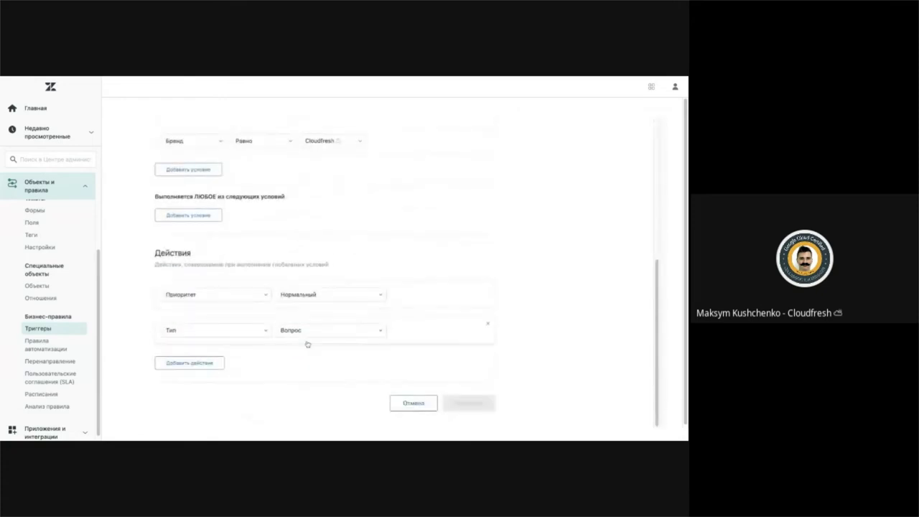
scroll(307, 344, "up", 6)
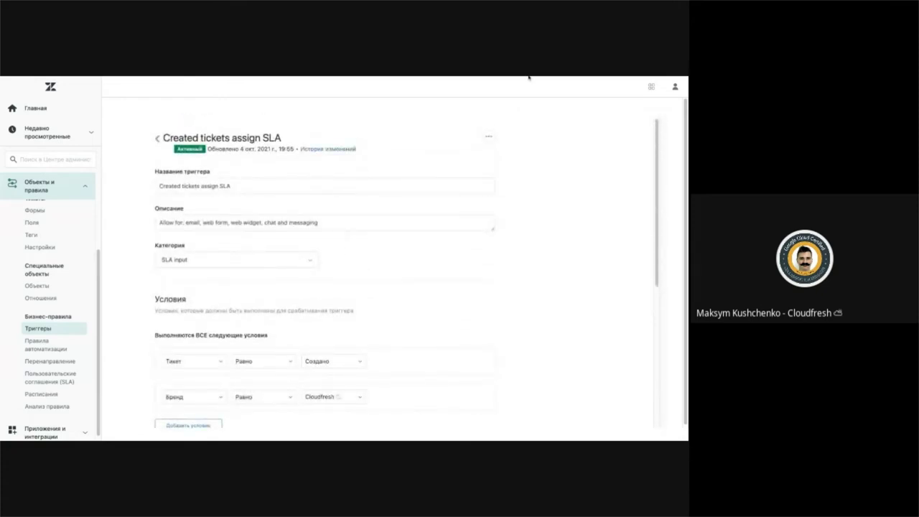
- Return to the trigger list and expand the Notify category to view its triggers
left_click(158, 138)
scroll(248, 258, "down", 2)
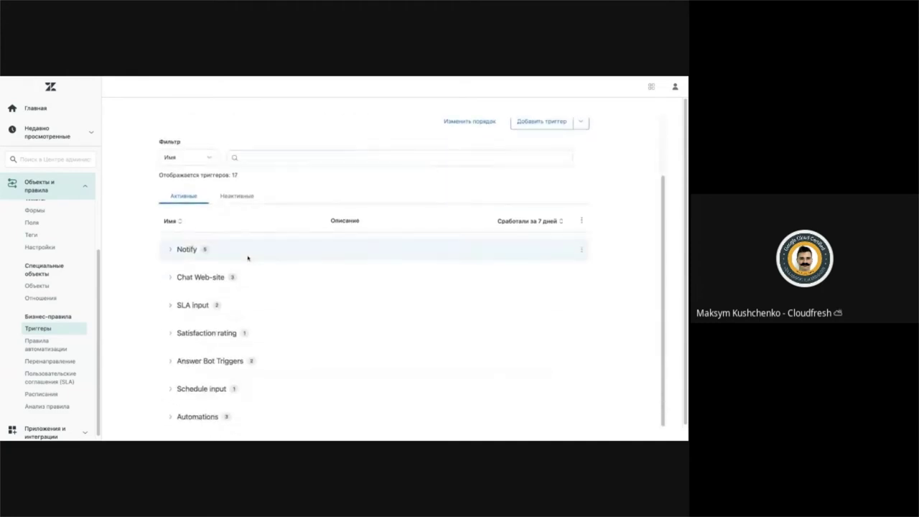
left_click(170, 249)
scroll(292, 273, "up", 1)
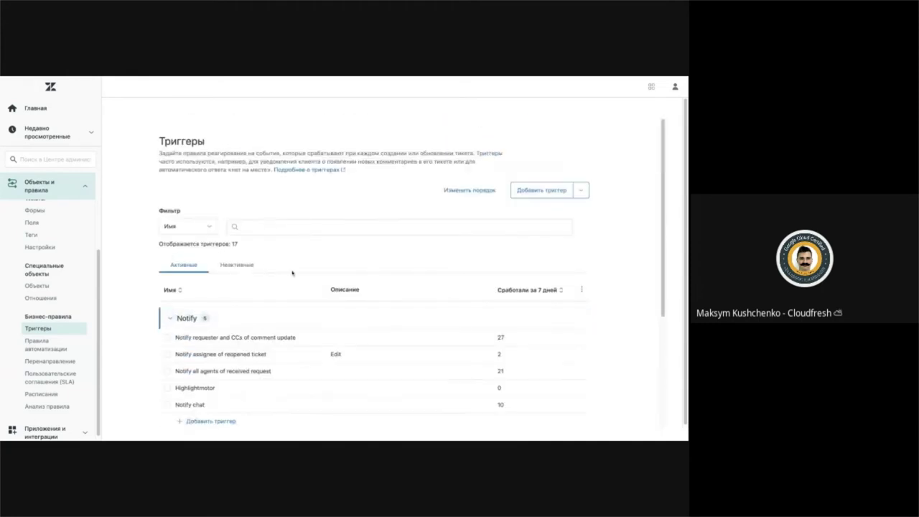
scroll(292, 273, "down", 1)
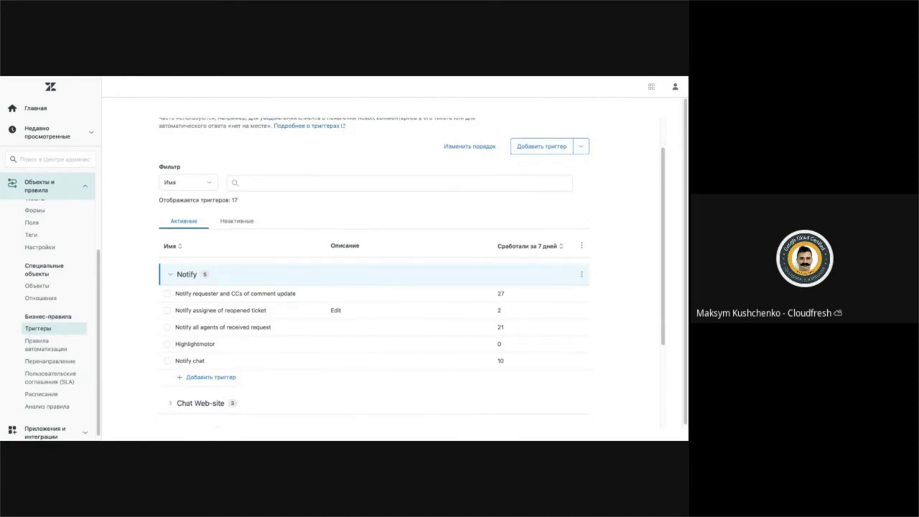
- Open the Notify all agents of received request trigger from the Notify category and review its category and conditions
scroll(302, 273, "down", 1)
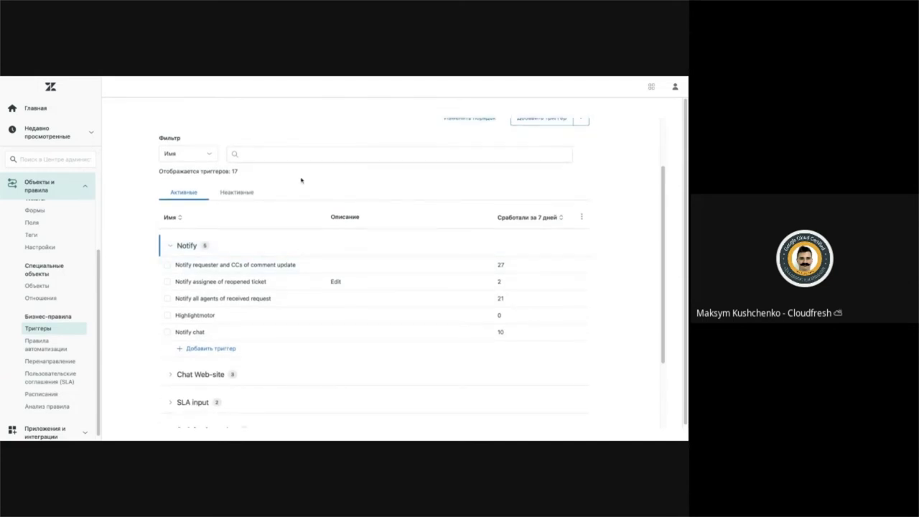
left_click(196, 302)
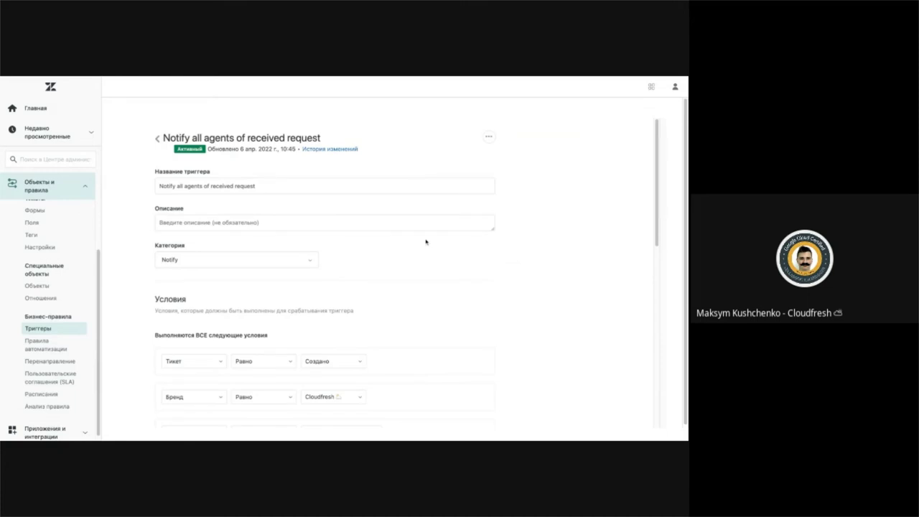
scroll(426, 242, "down", 2)
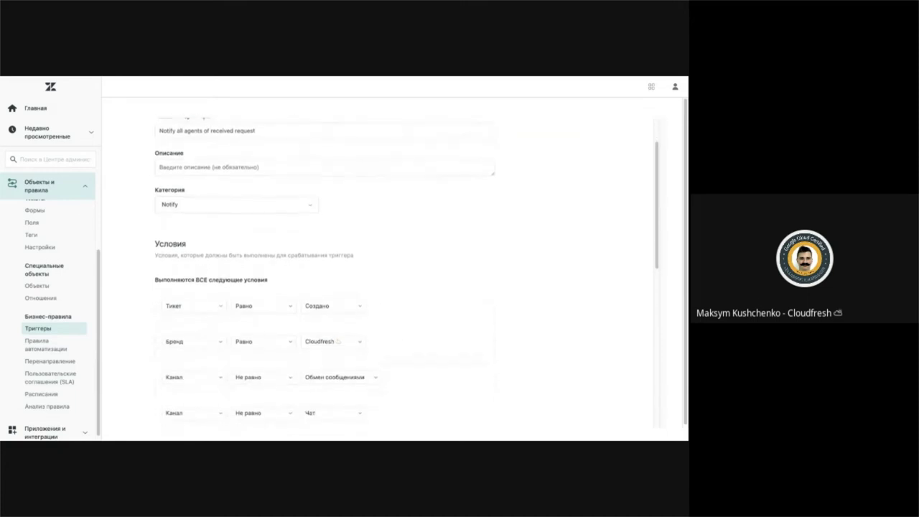
scroll(425, 242, "up", 1)
scroll(426, 242, "up", 1)
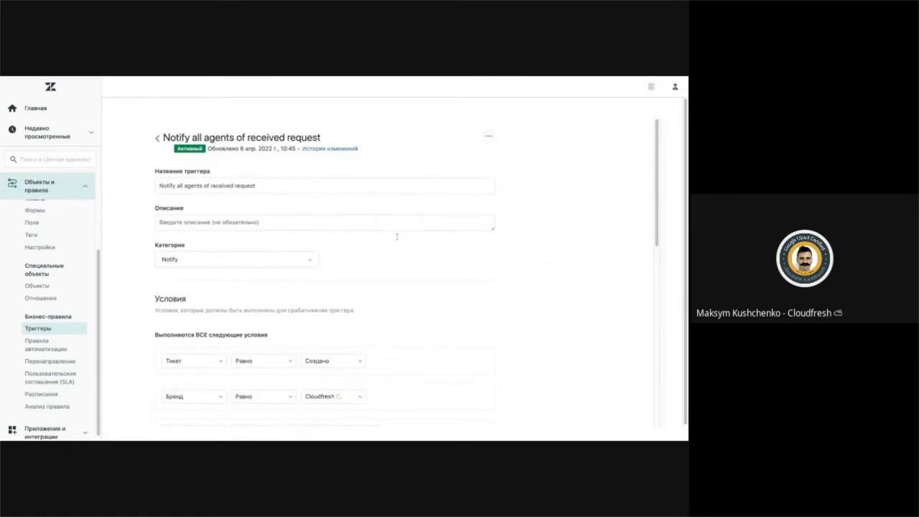
scroll(397, 236, "down", 4)
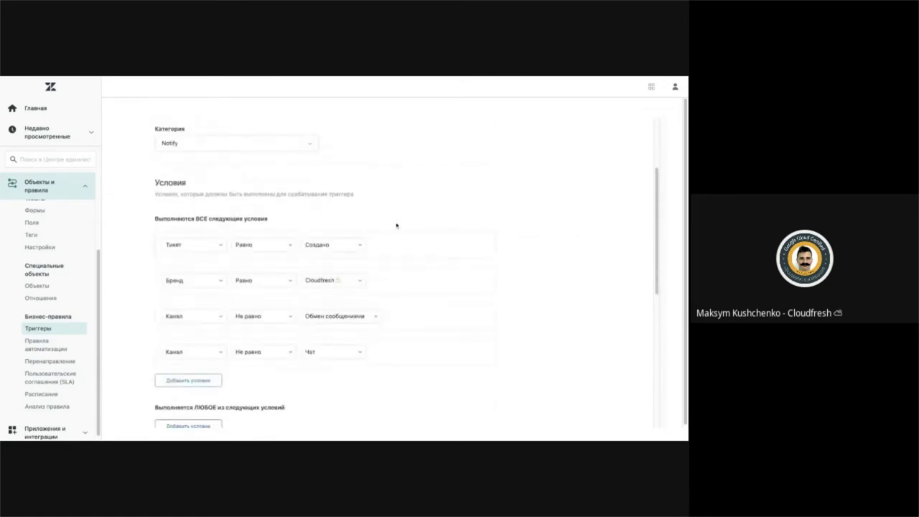
scroll(396, 225, "down", 1)
scroll(172, 215, "down", 1)
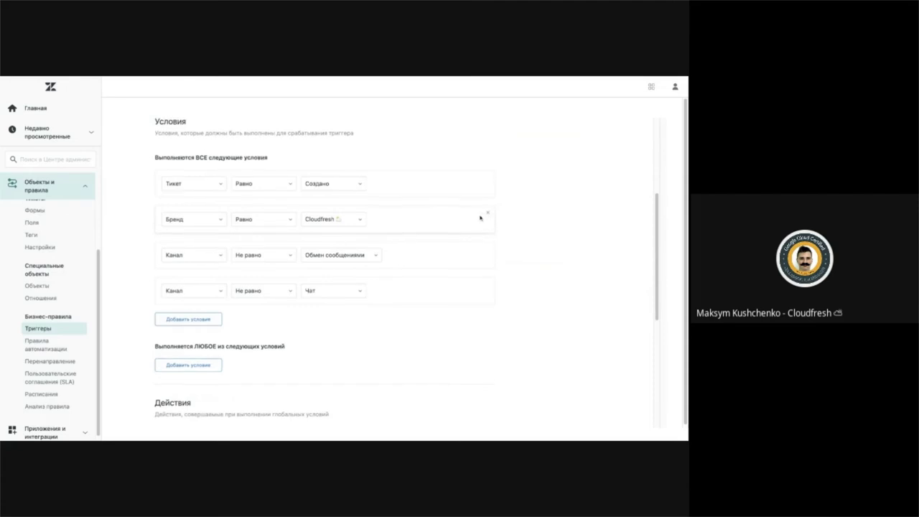
- Add a condition under "Выполняется ЛЮБОЕ из следующих условий" with Бренд, Равно, Demo_Cloudfresh
scroll(487, 208, "down", 1)
left_click(183, 346)
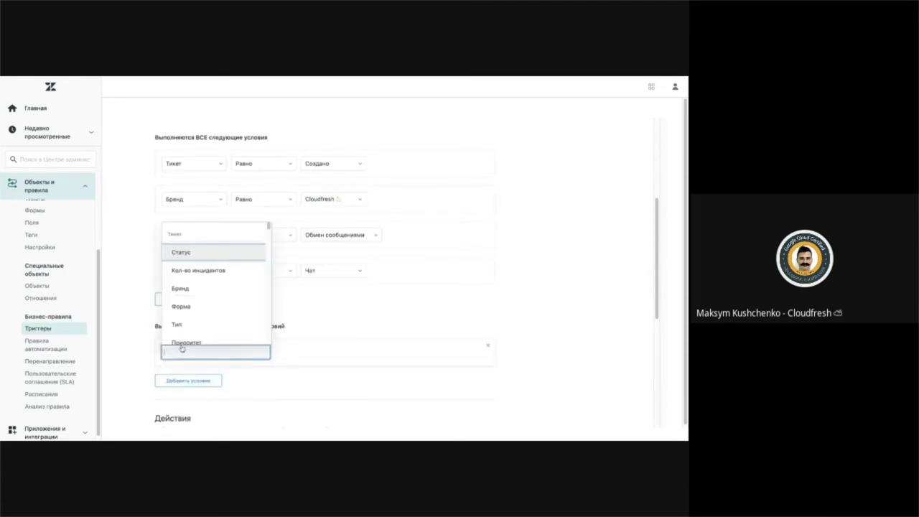
left_click(181, 288)
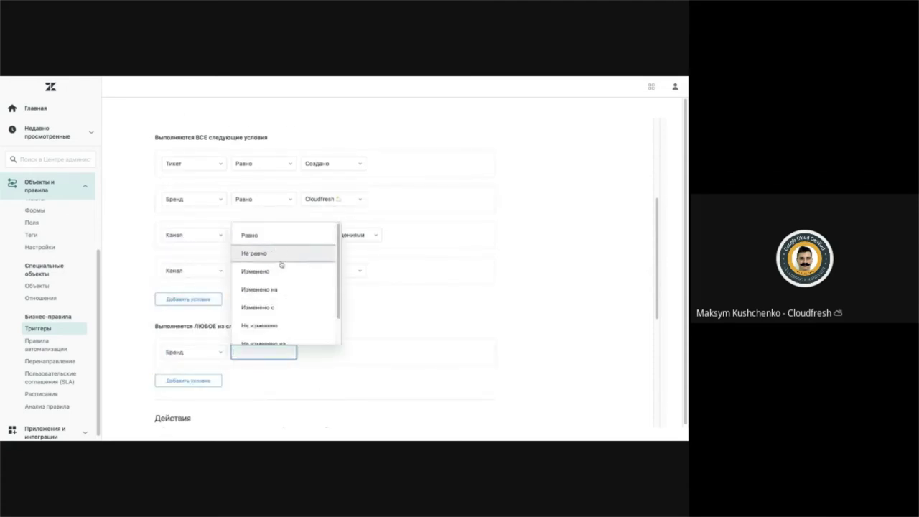
left_click(287, 236)
left_click(316, 392)
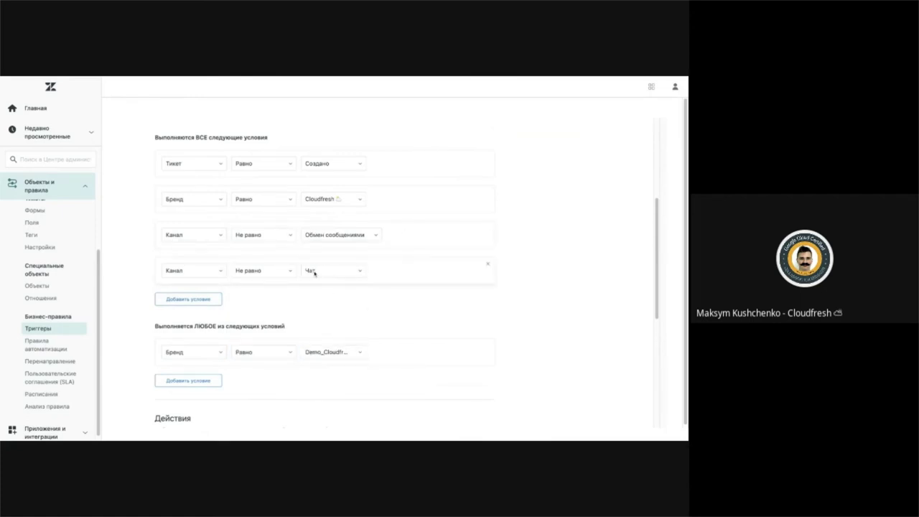
- Add a condition under "Выполняются ВСЕ следующие условия" with Бренд, Равно, Demo_Cloudfresh
left_click(183, 299)
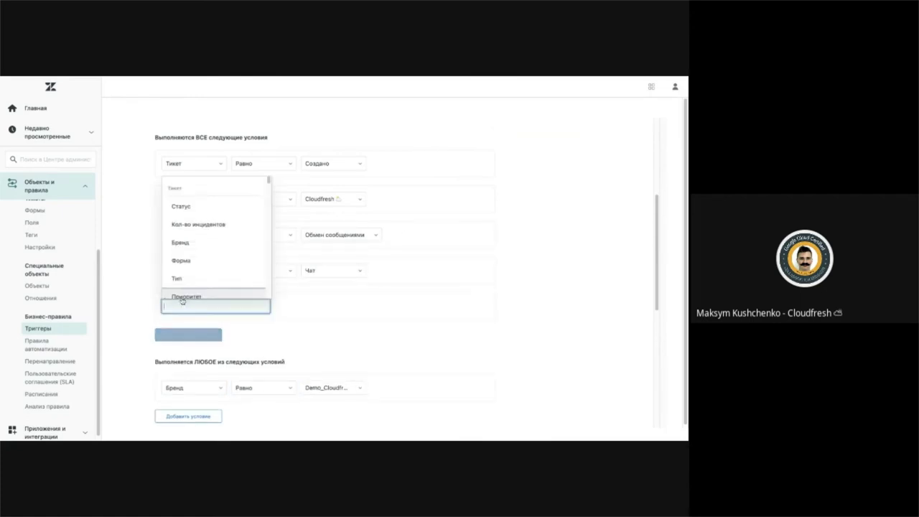
left_click(192, 245)
left_click(250, 190)
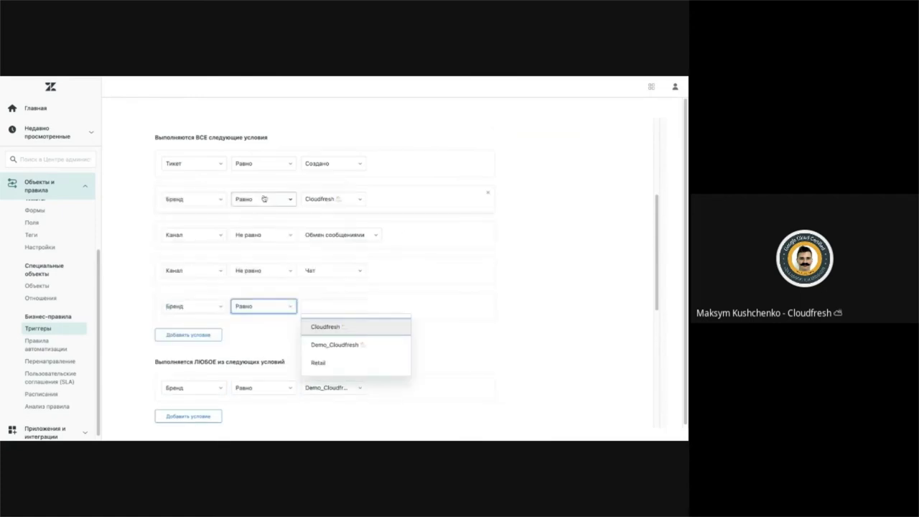
left_click(321, 345)
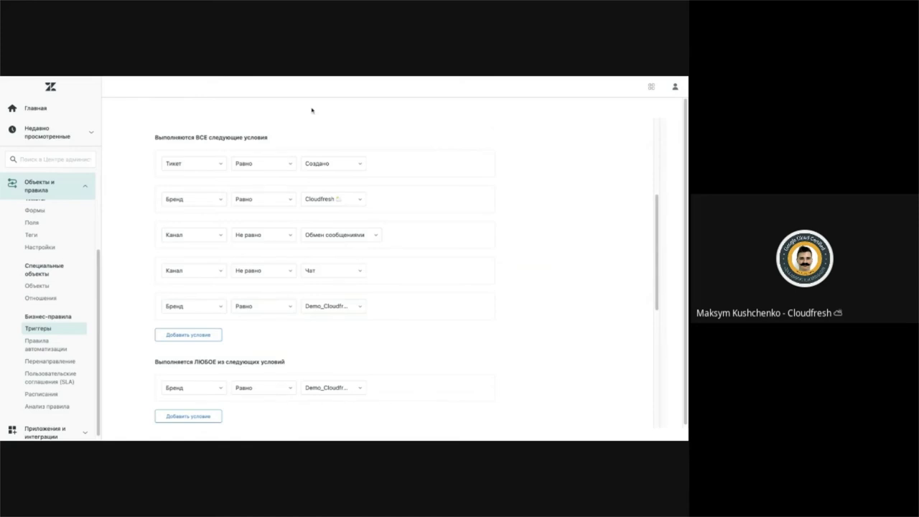
- Switch to the open ticket, show the brands available in its Бренд field, and return to the trigger
left_click(297, 76)
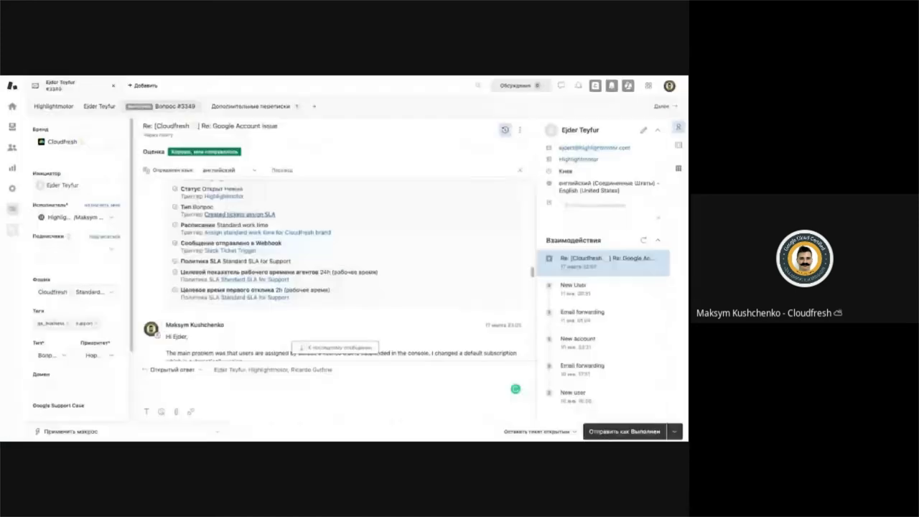
left_click(75, 142)
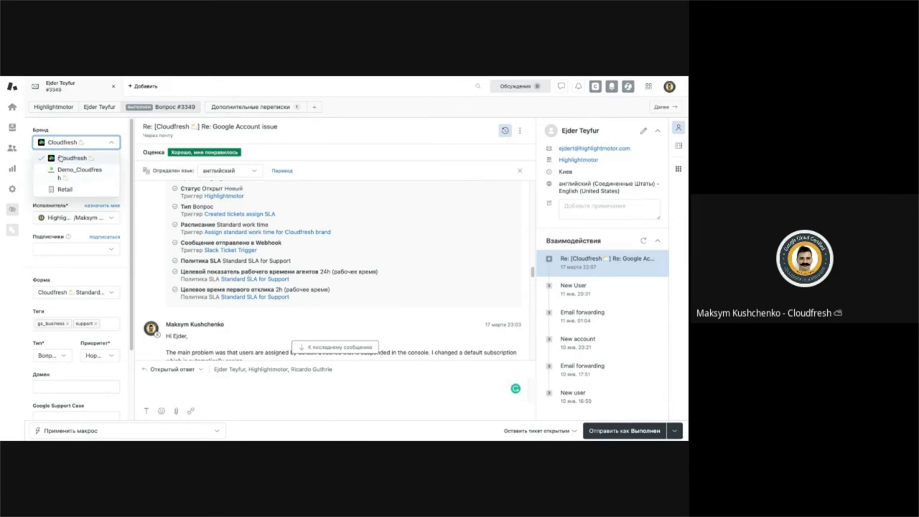
left_click(341, 76)
left_click(341, 76)
- Compare the brand conditions in the trigger's ALL and ANY condition groups
scroll(430, 215, "down", 2)
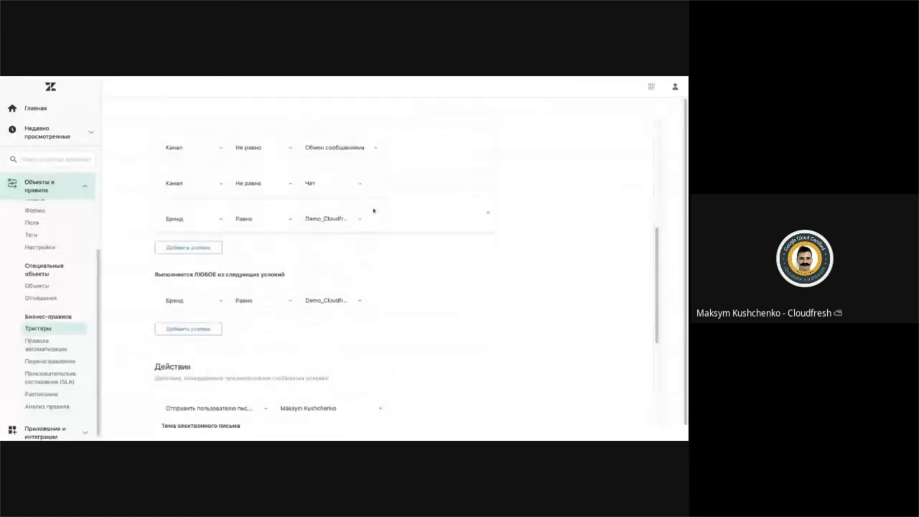
scroll(483, 173, "up", 1)
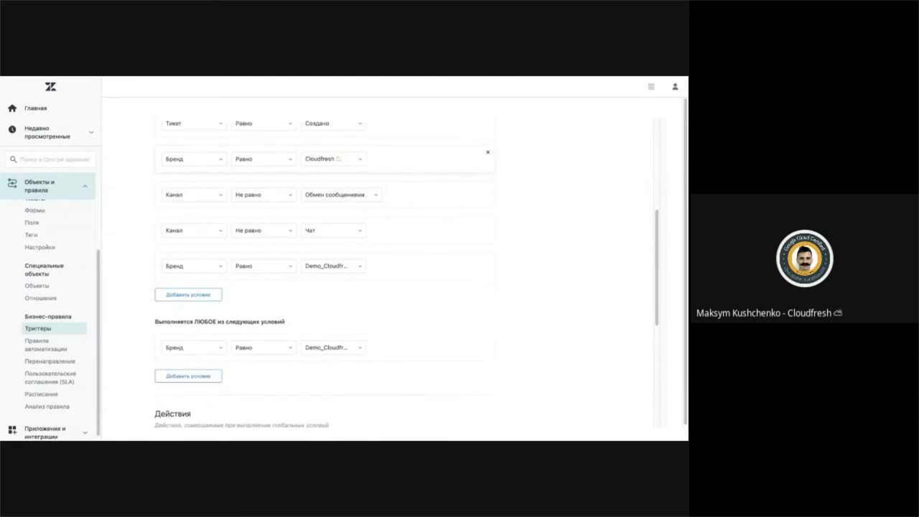
scroll(446, 173, "up", 2)
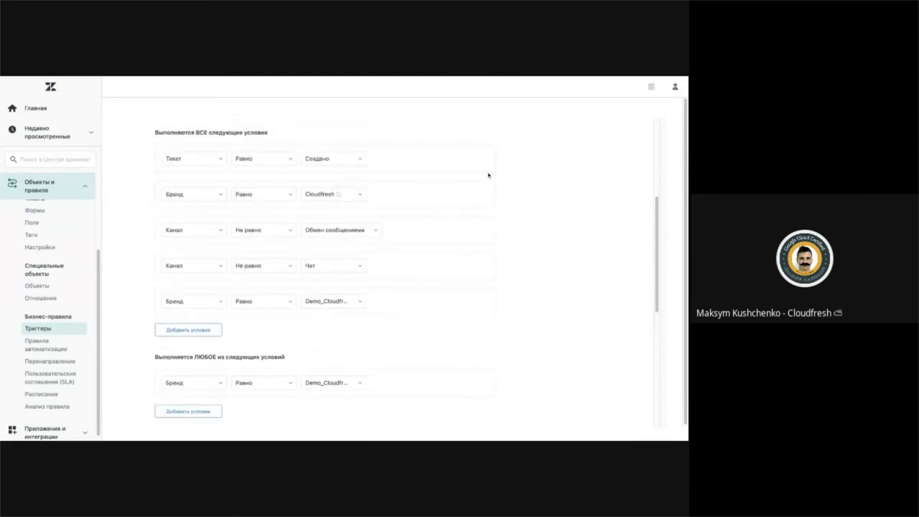
scroll(423, 293, "down", 5)
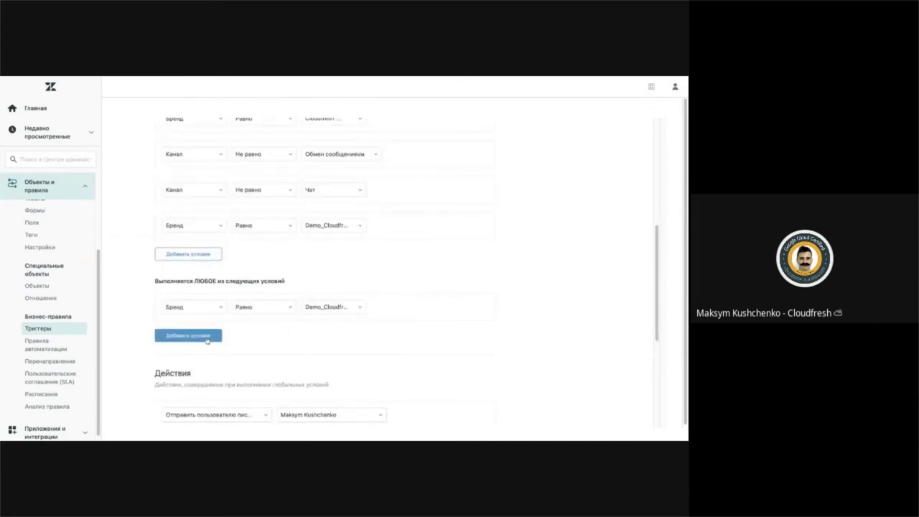
scroll(323, 287, "up", 3)
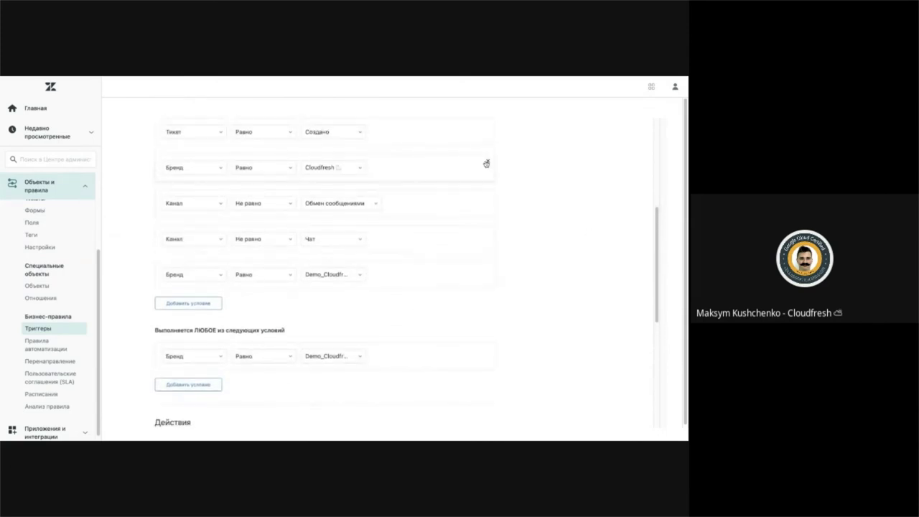
scroll(490, 167, "up", 3)
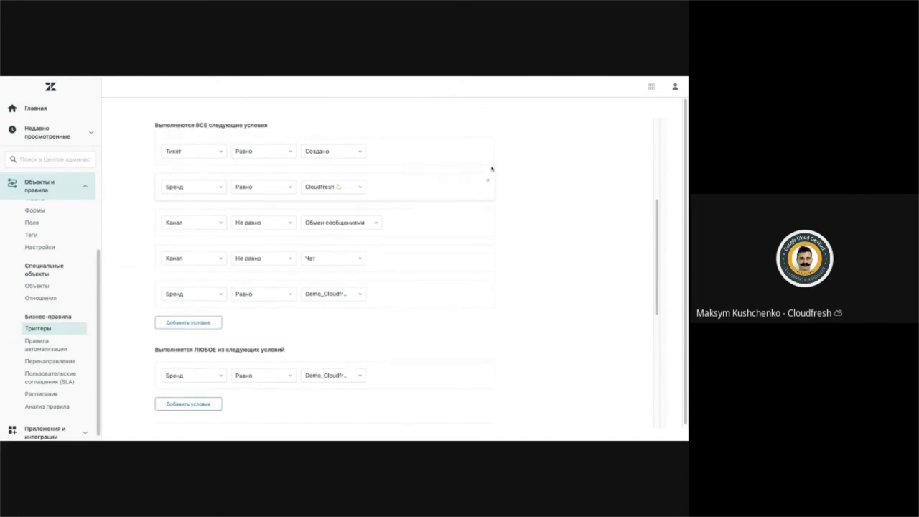
scroll(492, 199, "down", 3)
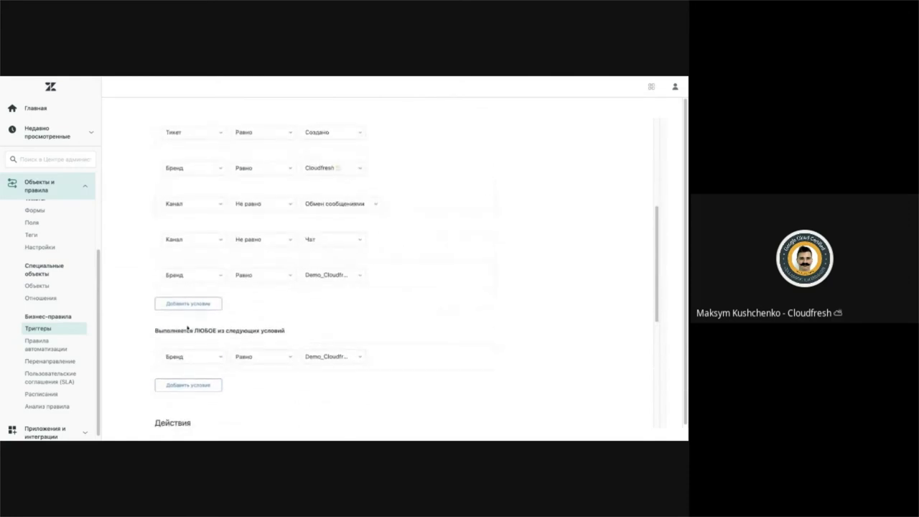
scroll(303, 327, "down", 5)
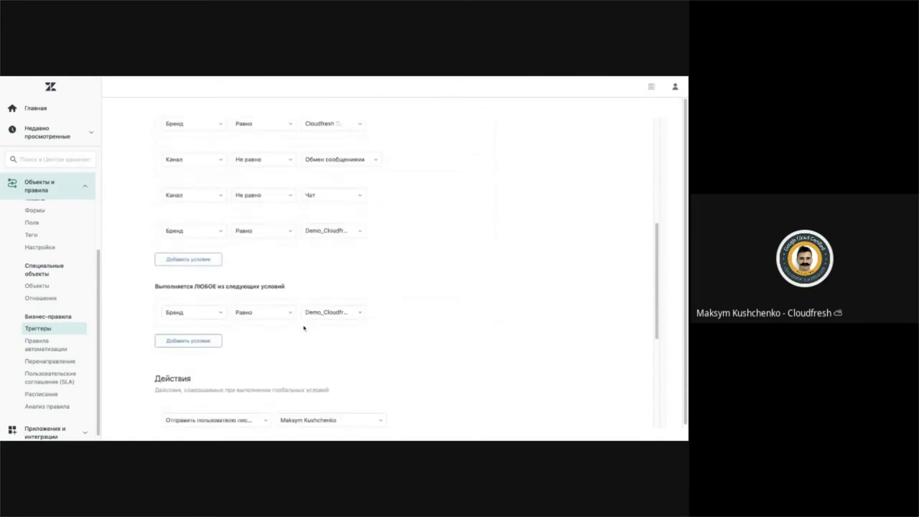
- Look through the notification action types in the trigger's Действия section, keeping the email-to-user action
scroll(327, 239, "down", 2)
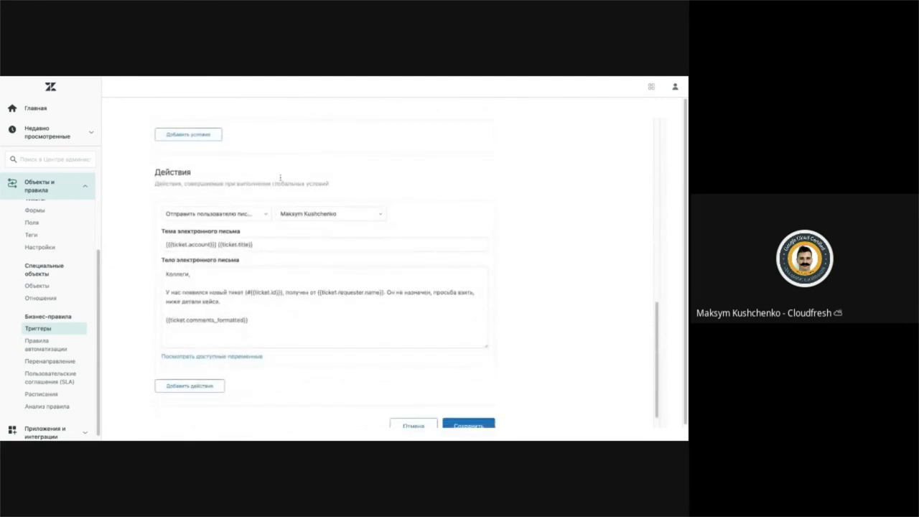
left_click(240, 212)
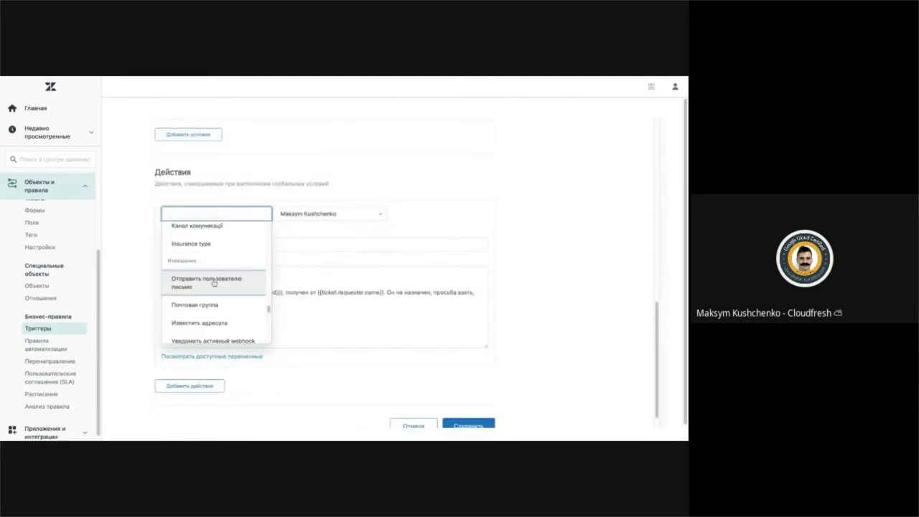
scroll(208, 288, "down", 1)
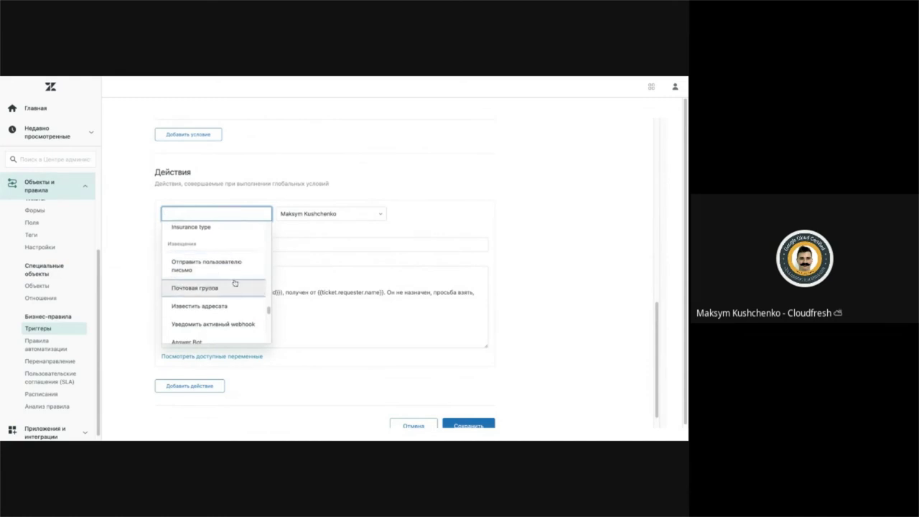
left_click(329, 304)
scroll(329, 304, "down", 1)
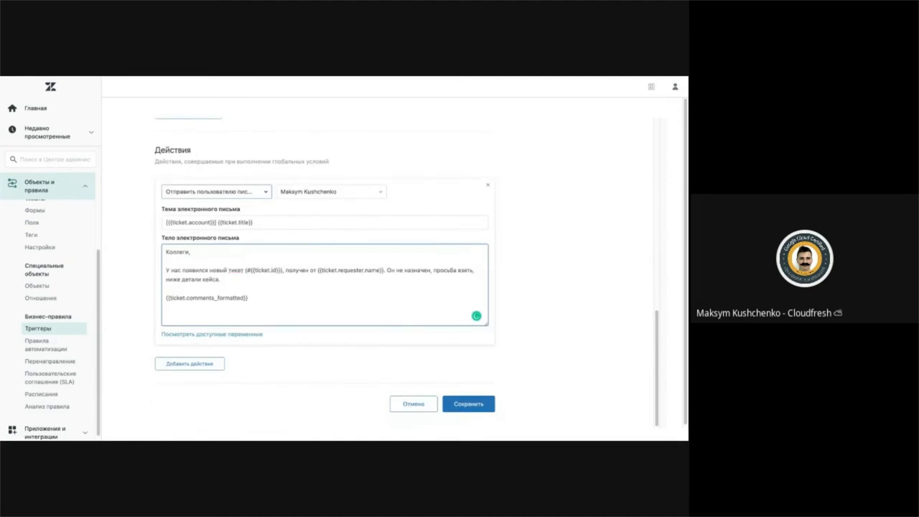
- Show the available placeholders and highlight {{ticket.title}} in the notification email's subject
left_click(259, 223)
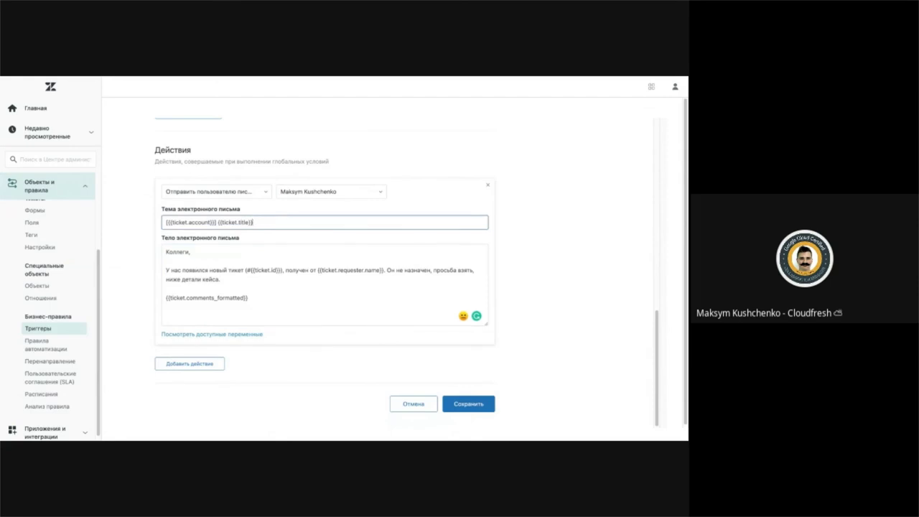
left_click(212, 334)
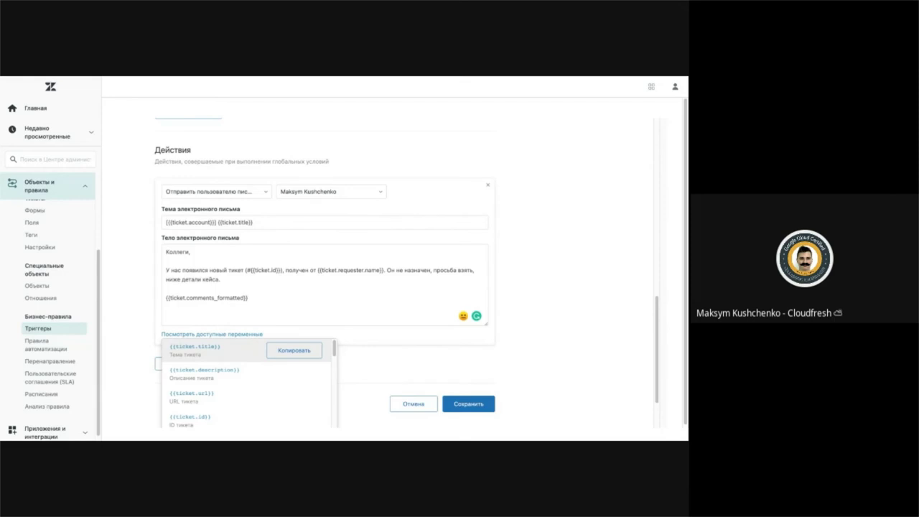
left_click_drag(219, 223, 256, 223)
left_click(257, 223)
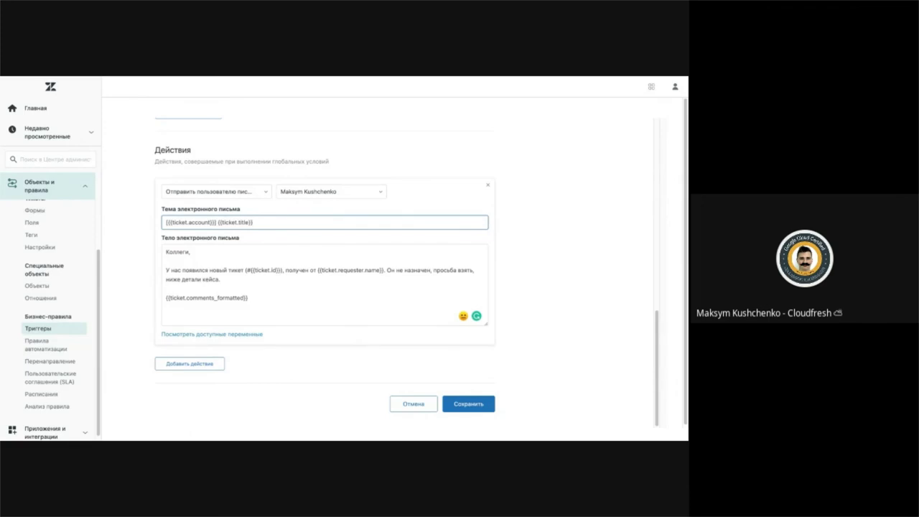
left_click_drag(256, 223, 218, 223)
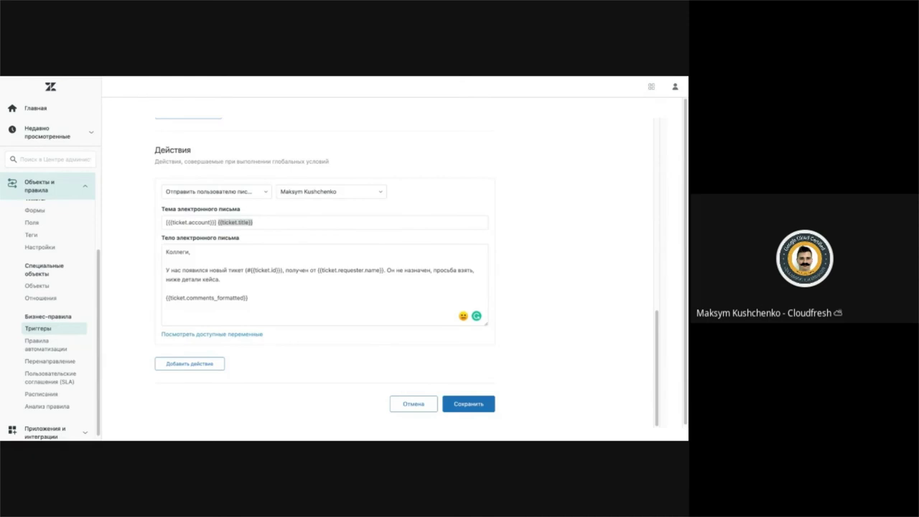
key("alt+Tab")
left_click(355, 128)
key("ctrl+a")
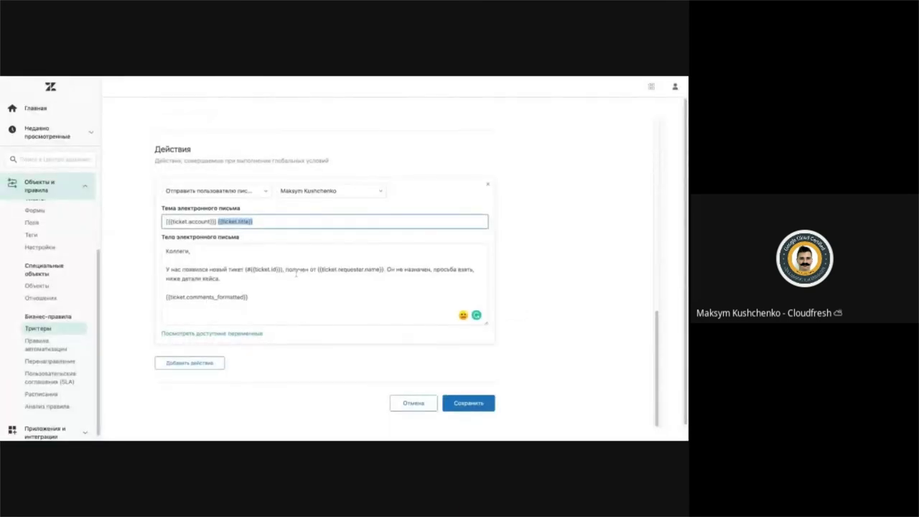
- Browse the list of available variables for the email body, down to the requester and organization placeholders
left_click(251, 299)
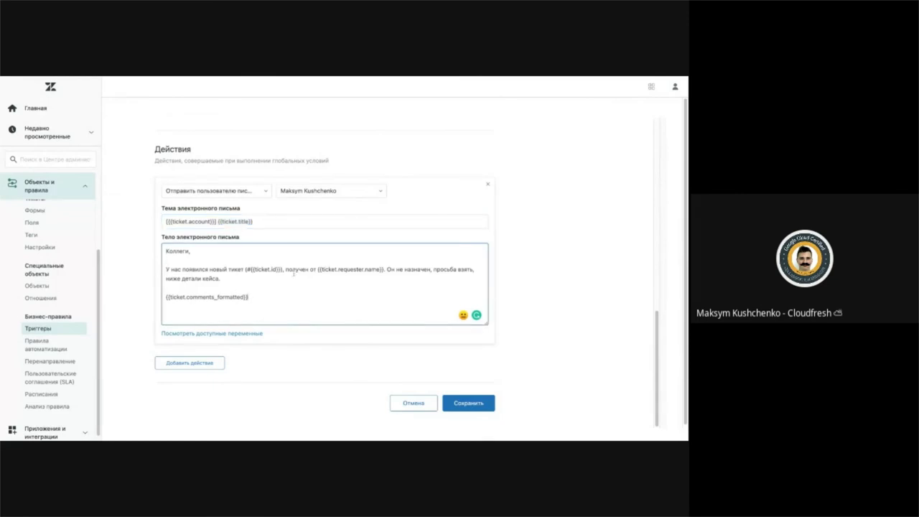
left_click(212, 333)
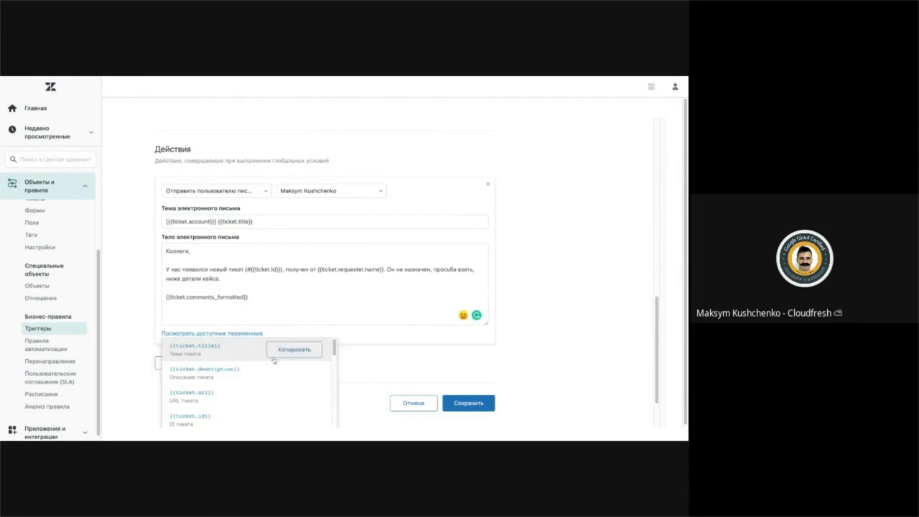
scroll(363, 325, "down", 1)
scroll(252, 326, "down", 8)
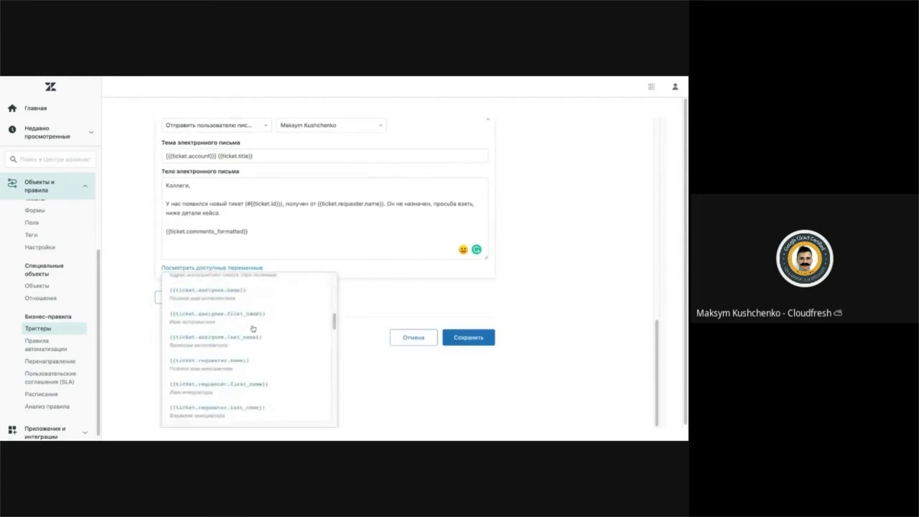
mouse_move(252, 328)
scroll(252, 328, "down", 7)
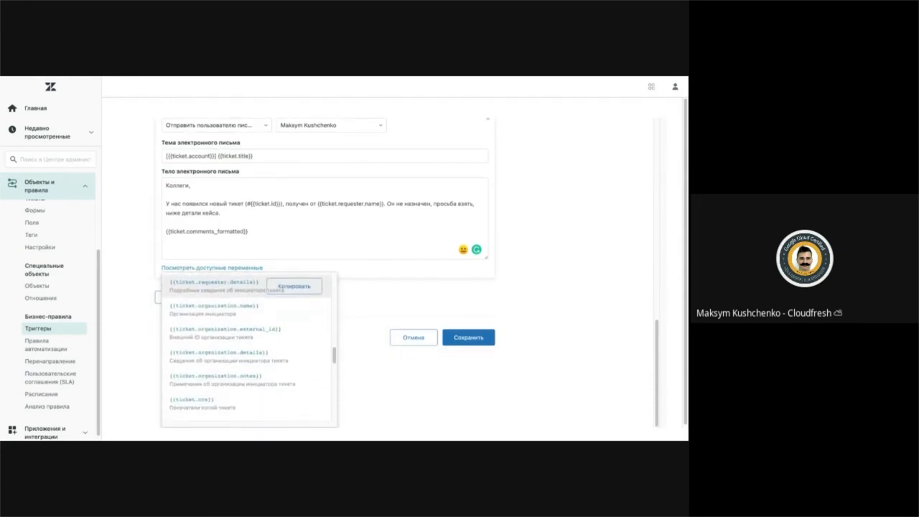
- Copy the {{ticket.ticket_field_ID}} variable from the list onto a new last line of the email body and delete its ID part
scroll(251, 298, "down", 2)
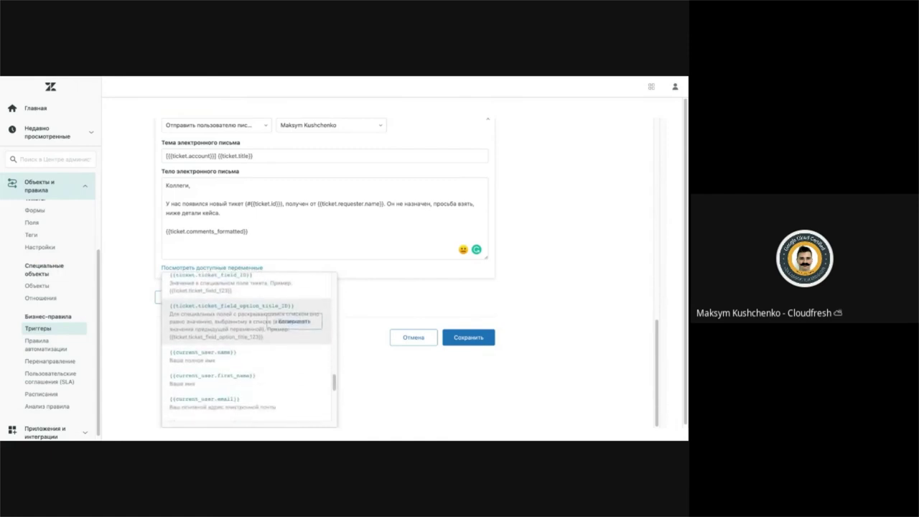
scroll(251, 298, "down", 2)
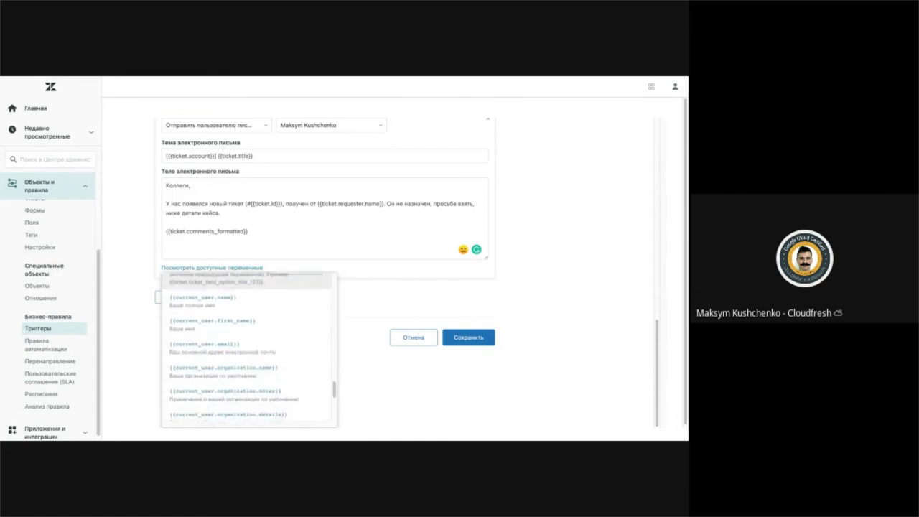
scroll(251, 409, "up", 3)
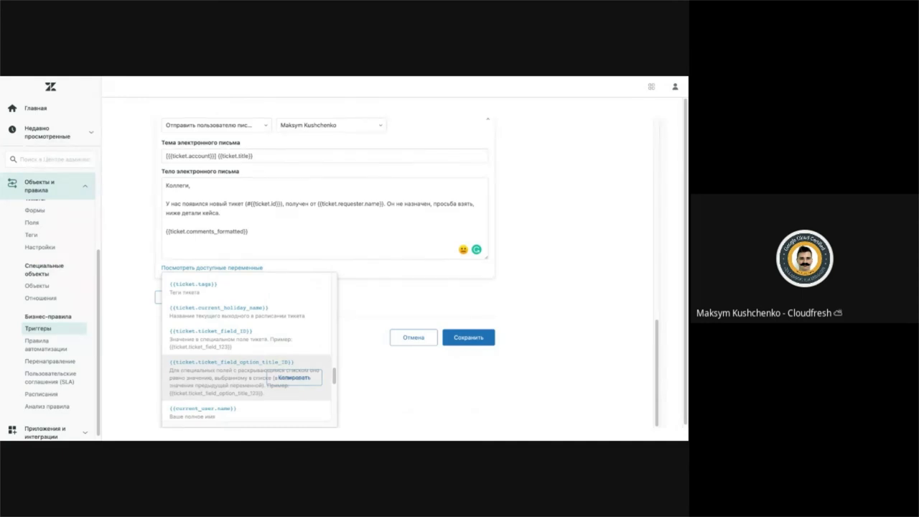
left_click(270, 339)
left_click(268, 263)
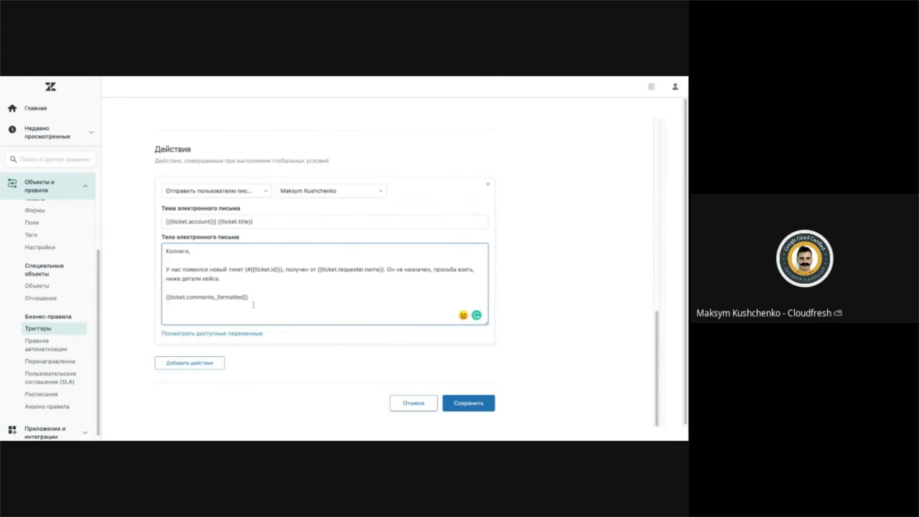
type("{{ticket.ticket_field_ID}}")
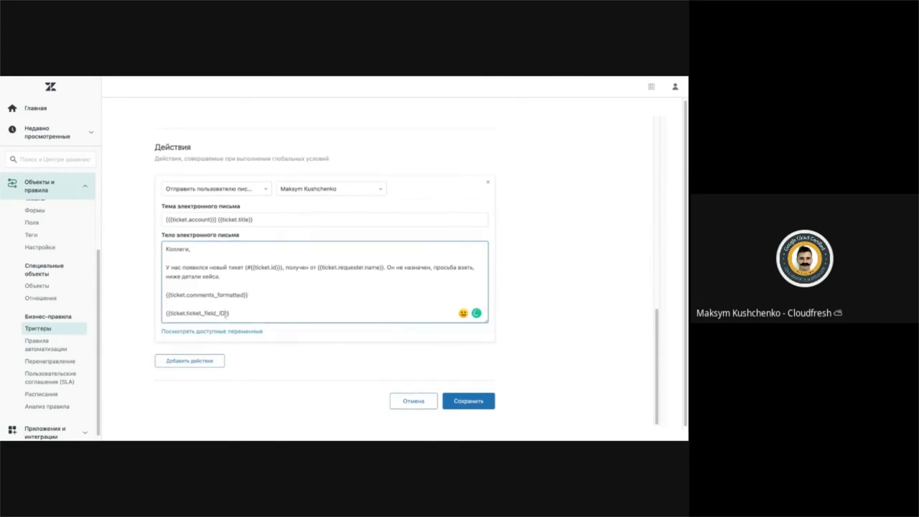
left_click(226, 314)
key("BackSpace")
key("BackSpace")
- Search the admin settings for "поля", look at the user fields, and copy the Исполнитель field's ID from the ticket fields
left_click(299, 78)
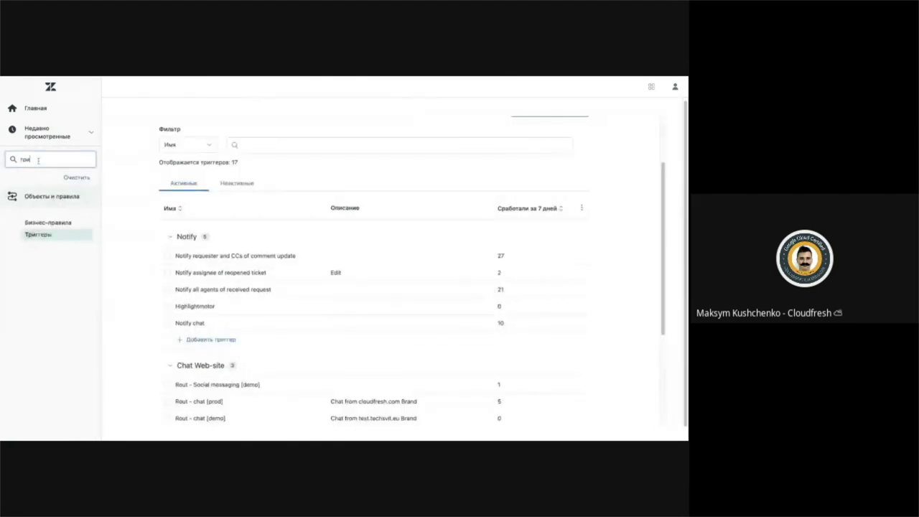
double_click(38, 160)
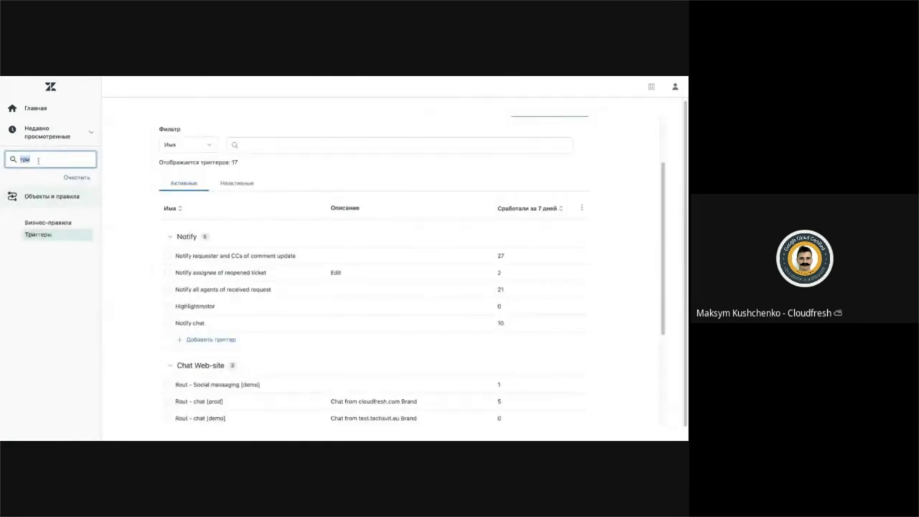
type("поля")
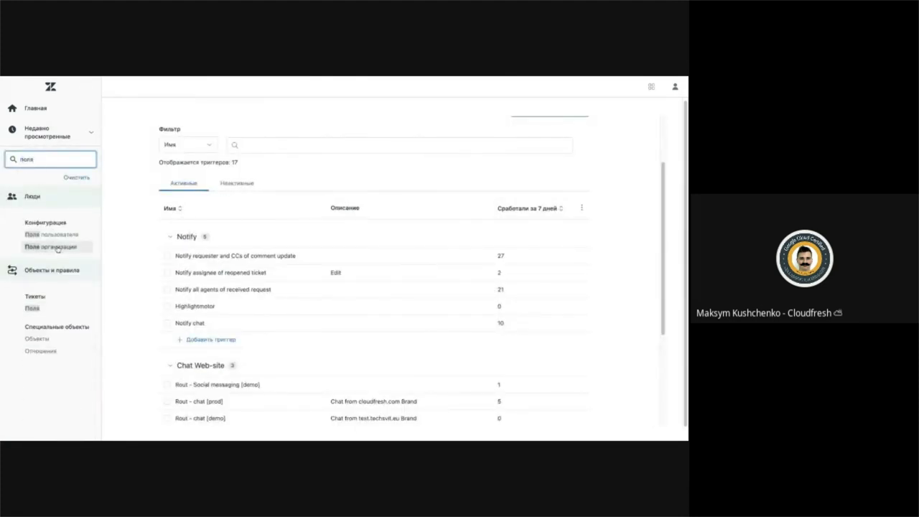
left_click(53, 236)
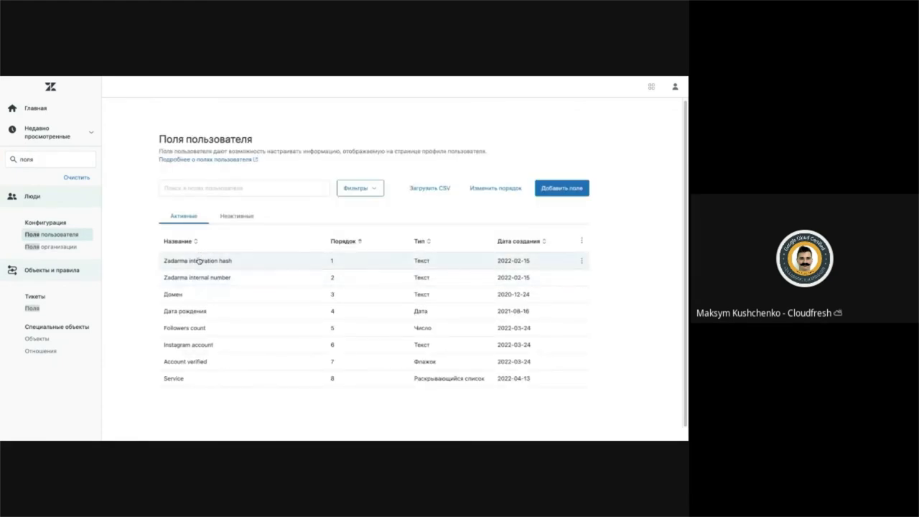
left_click(33, 308)
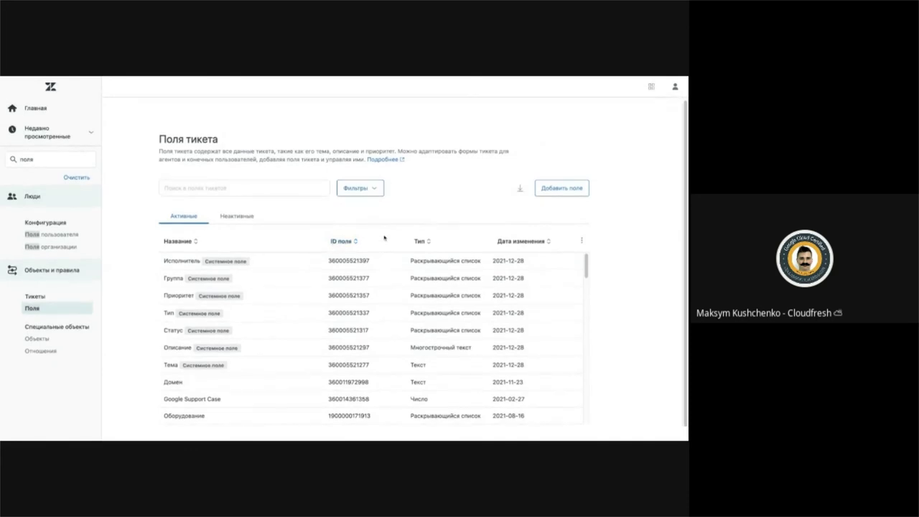
double_click(341, 260)
key("ctrl+c")
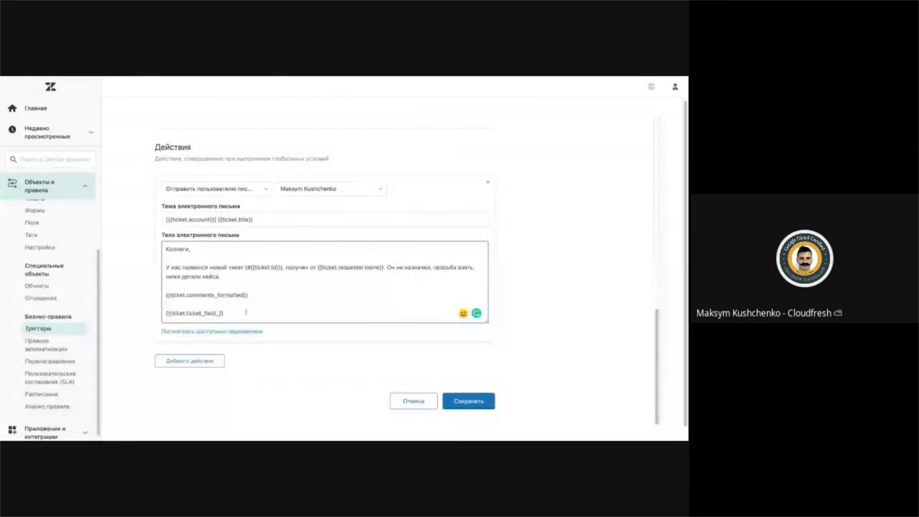
left_click(219, 313)
key("ctrl+v")
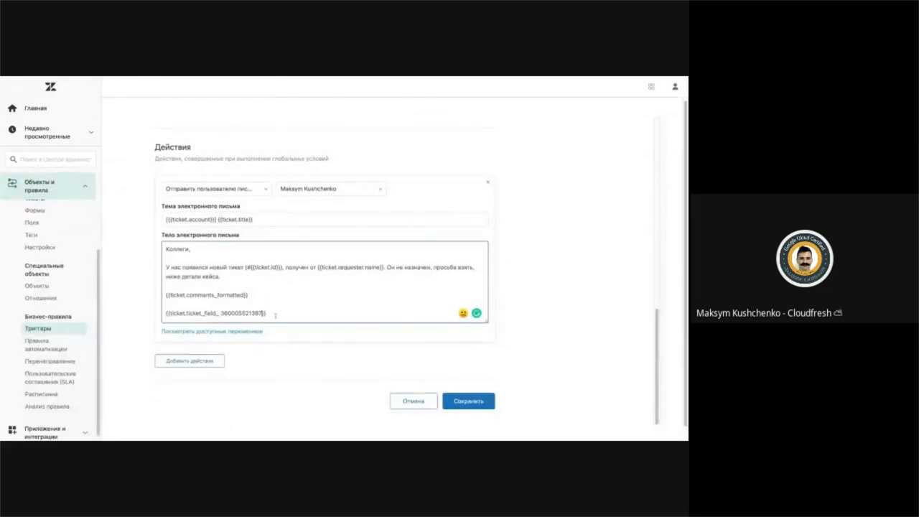
left_click(221, 313)
key("BackSpace")
- Review the trigger's notification action, highlighting the ticket field placeholder in the email body
scroll(288, 316, "up", 5)
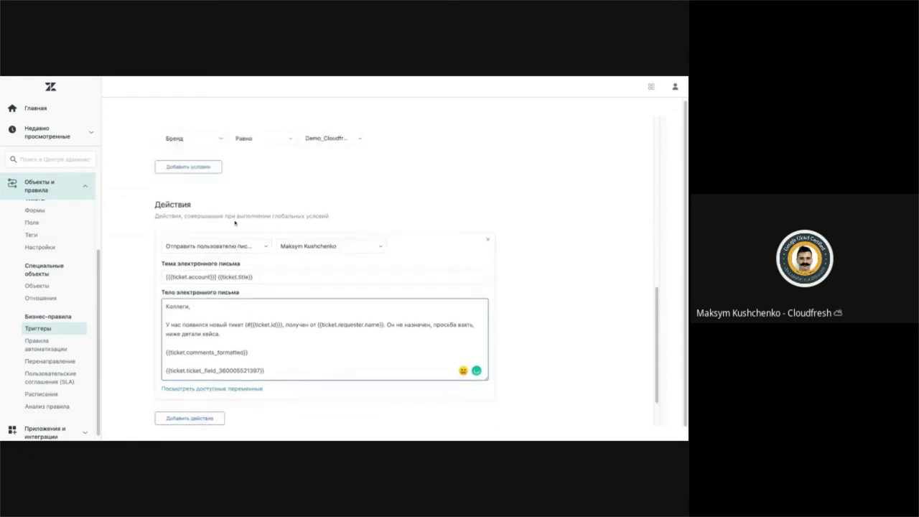
scroll(235, 223, "down", 5)
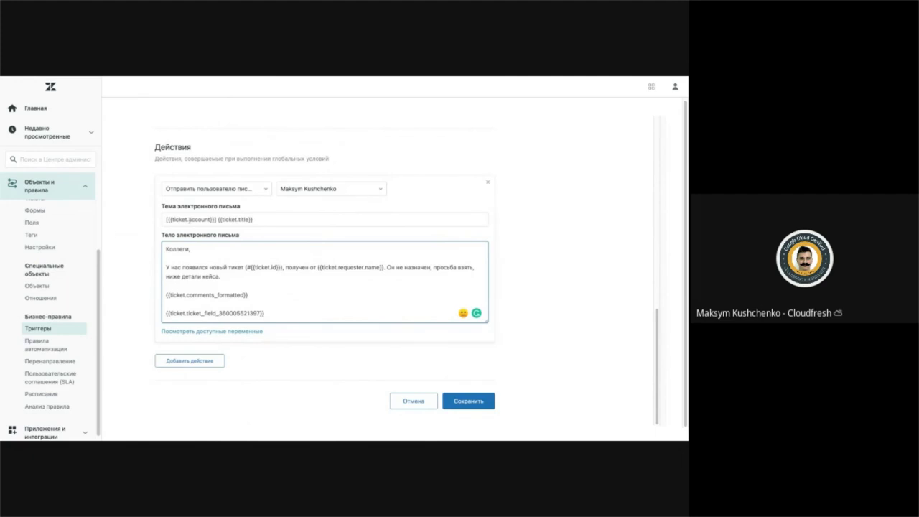
left_click_drag(166, 313, 264, 313)
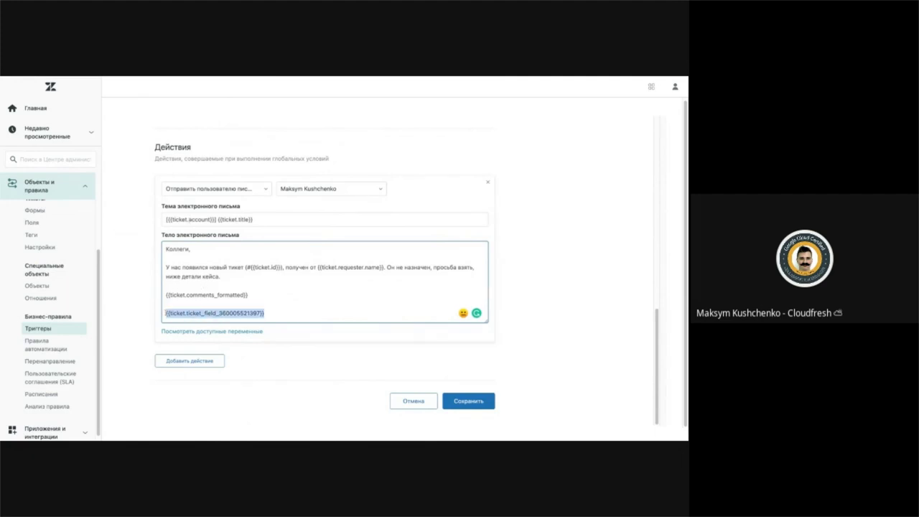
left_click(264, 313)
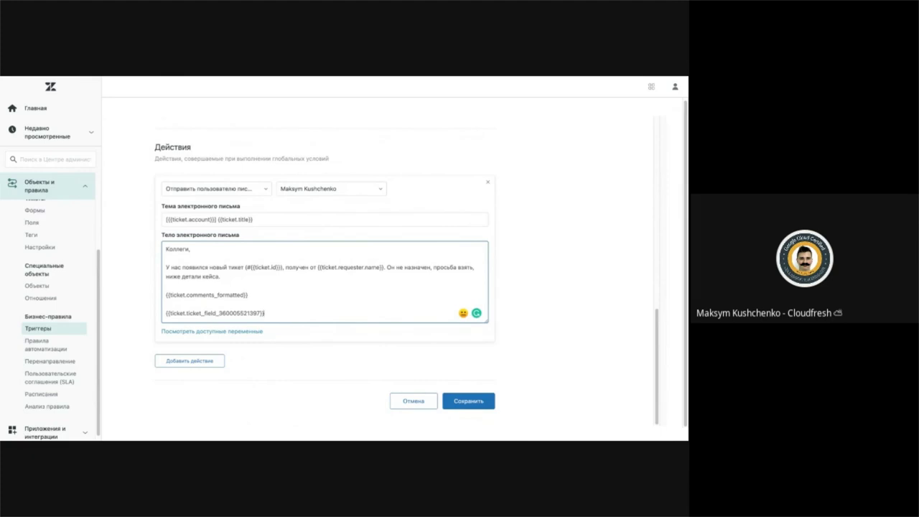
scroll(419, 245, "up", 2)
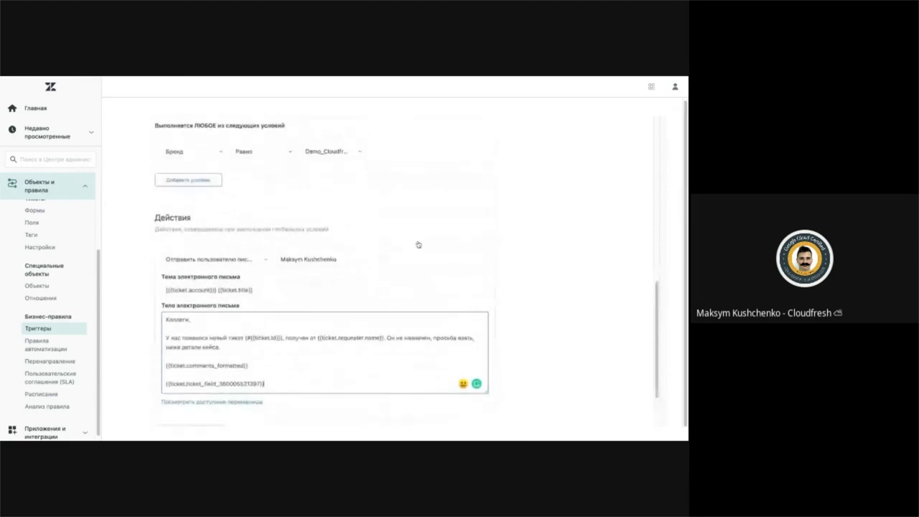
scroll(418, 245, "down", 2)
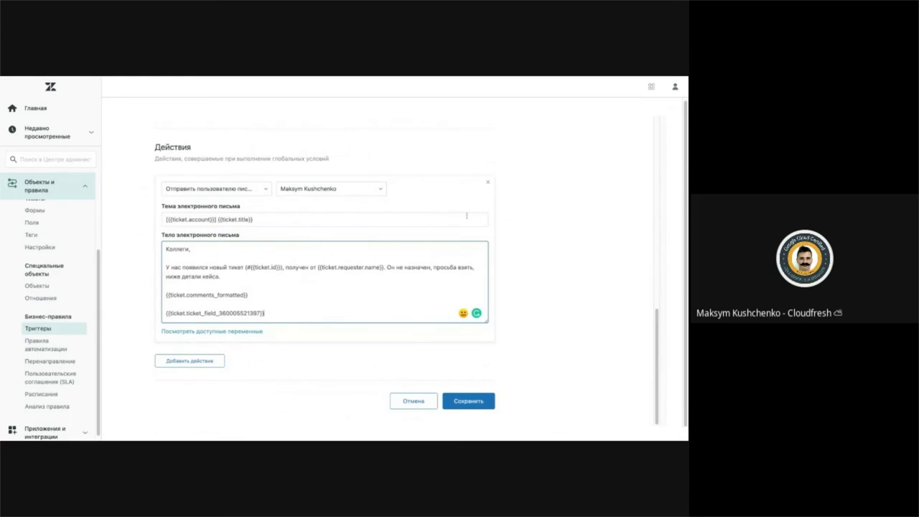
- Discard the changes to the trigger and return to the triggers list
scroll(402, 200, "up", 5)
scroll(403, 201, "down", 4)
scroll(403, 201, "down", 3)
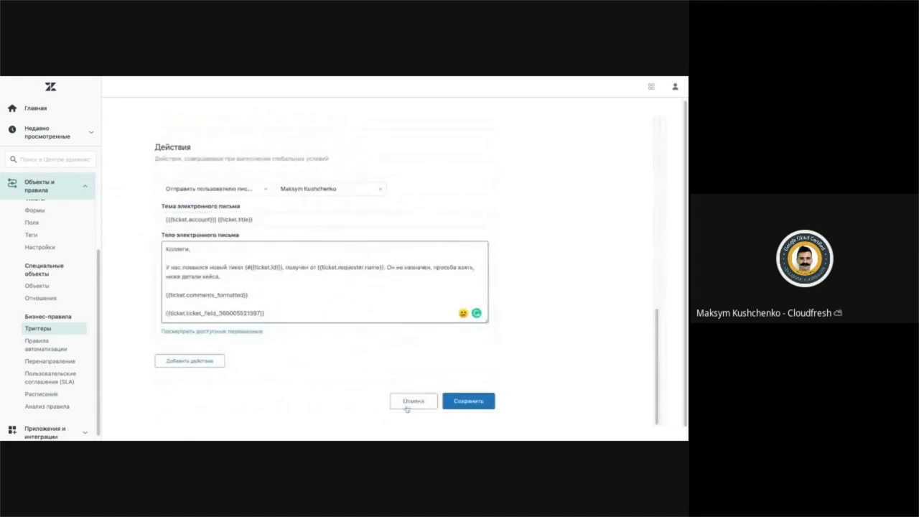
left_click(407, 406)
left_click(393, 282)
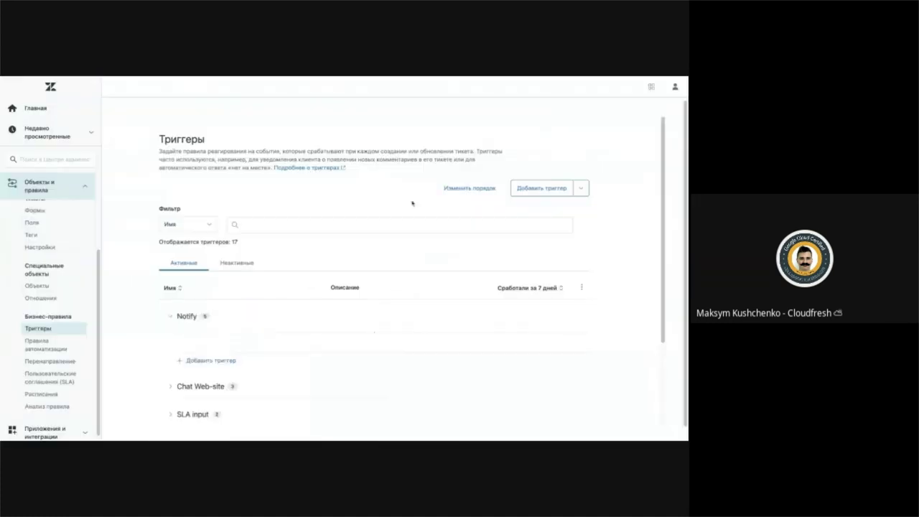